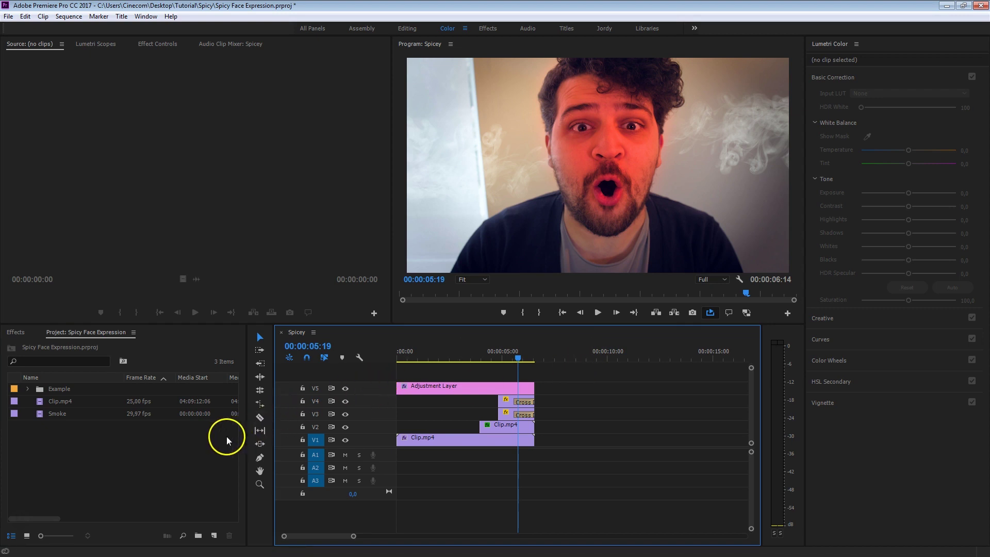
Create a new ARRI 1080p 25 sequence named 'Spicy Expression'.
{"action": "left_click", "coordinate": [215, 534]}
{"action": "left_click", "coordinate": [258, 409]}
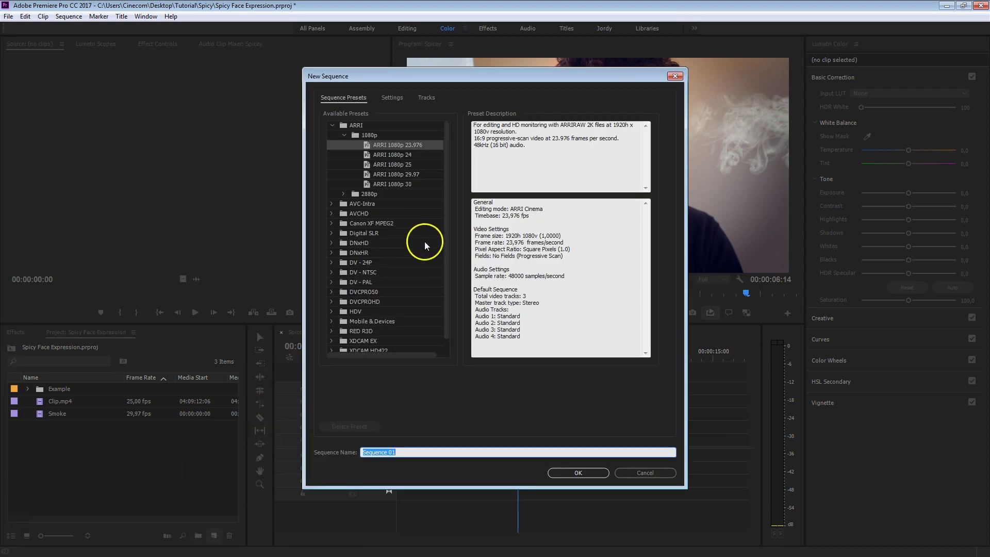
{"action": "left_click", "coordinate": [397, 165]}
{"action": "left_click", "coordinate": [408, 451]}
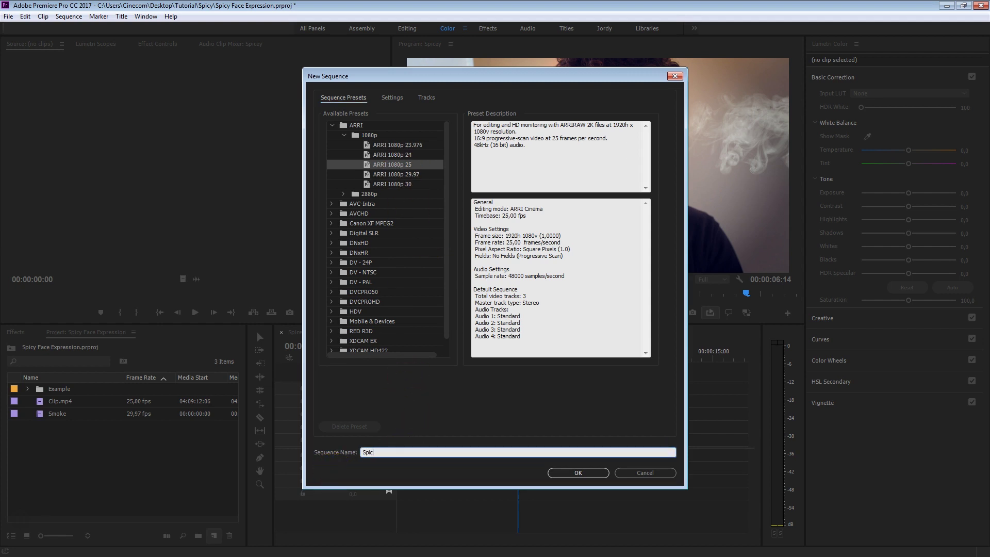
{"action": "type", "text": "Spicy Expression"}
{"action": "key", "text": "Return"}
Place Clip.mp4 at the start of V1, preview it, and return to about four seconds.
{"action": "left_click", "coordinate": [336, 454]}
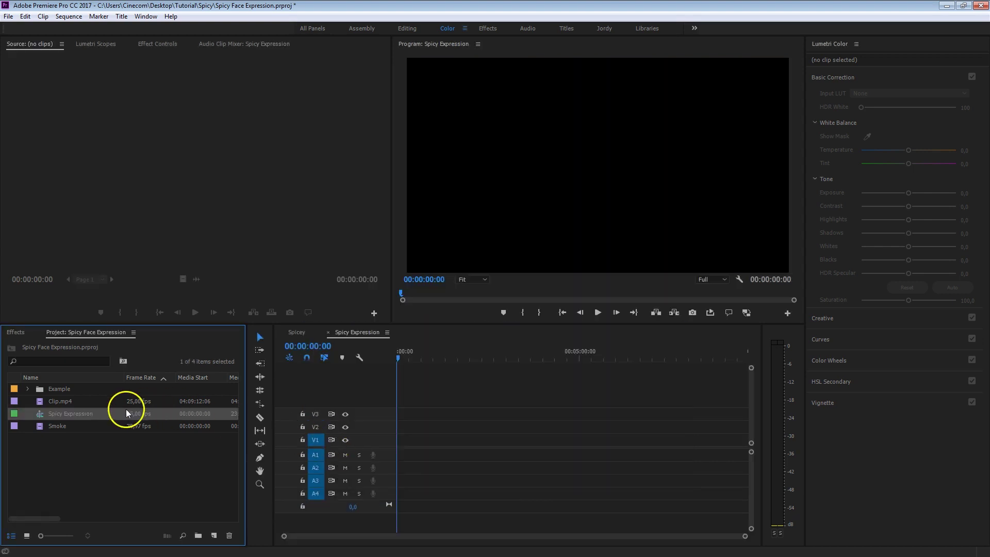
{"action": "left_click_drag", "start_coordinate": [40, 402], "coordinate": [390, 442]}
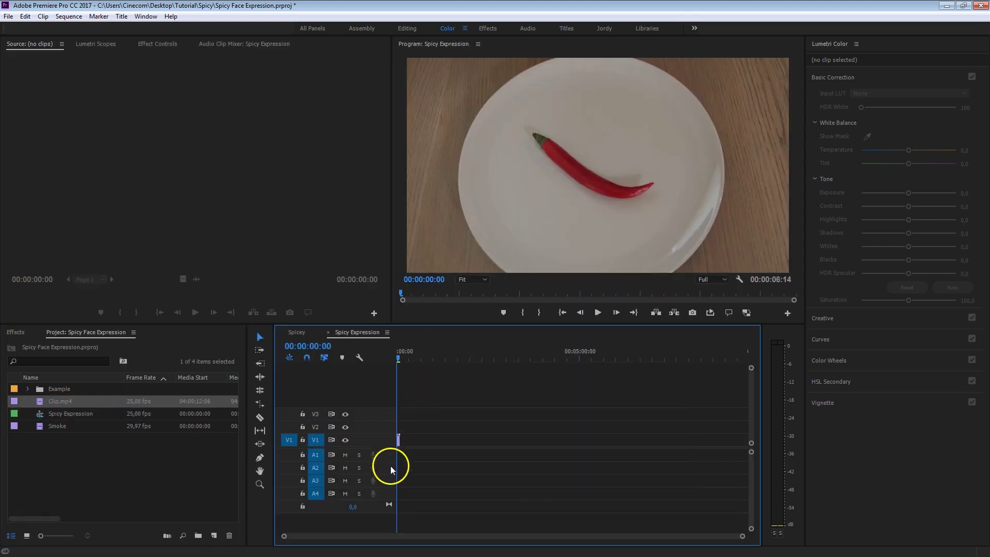
{"action": "scroll", "coordinate": [283, 535], "scroll_direction": "up", "scroll_amount": 3}
{"action": "key", "text": "="}
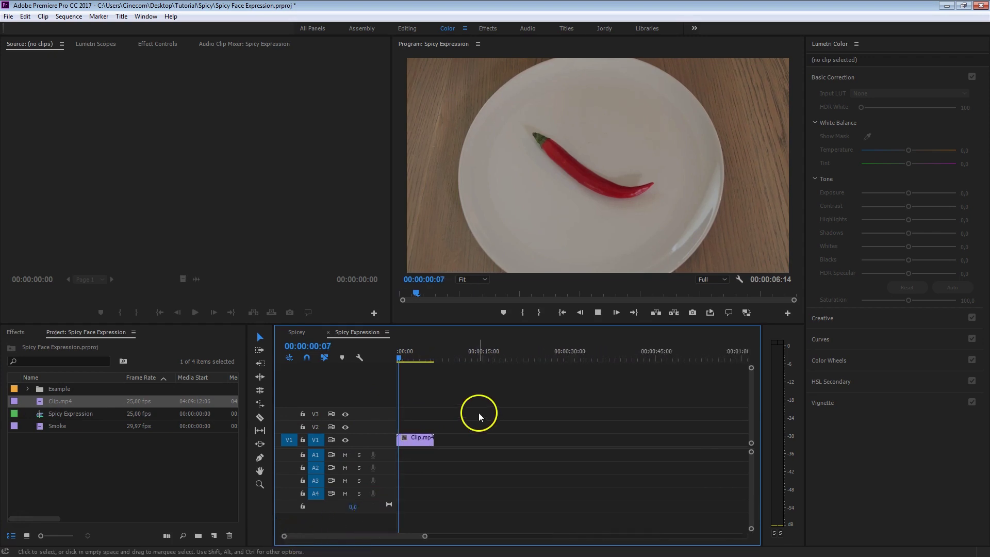
{"action": "key", "text": "space"}
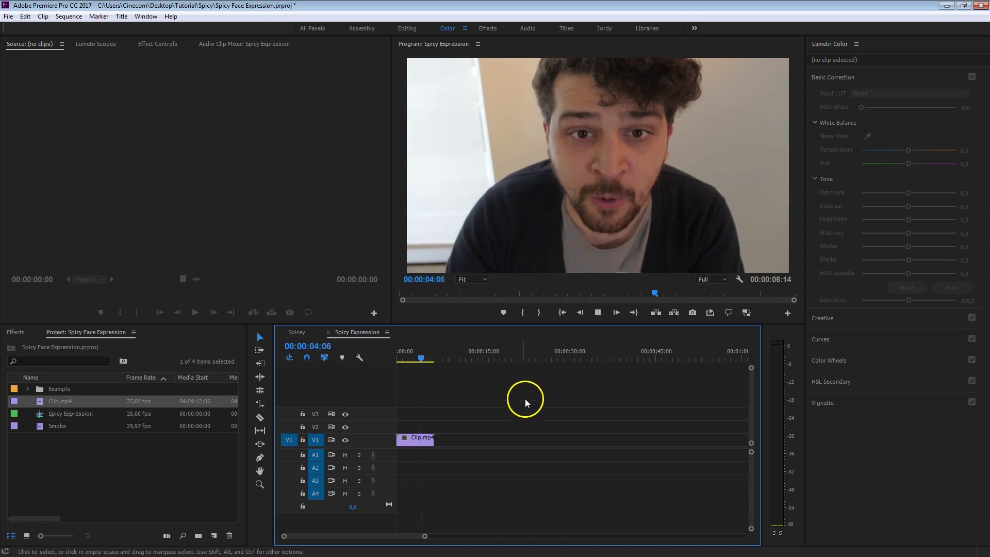
{"action": "key", "text": "space"}
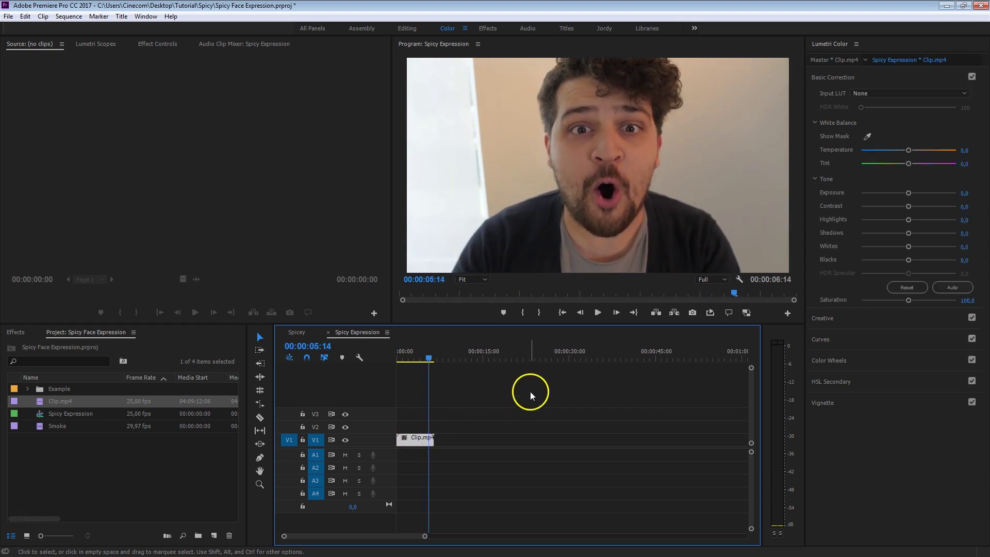
{"action": "left_click_drag", "start_coordinate": [284, 536], "coordinate": [285, 537]}
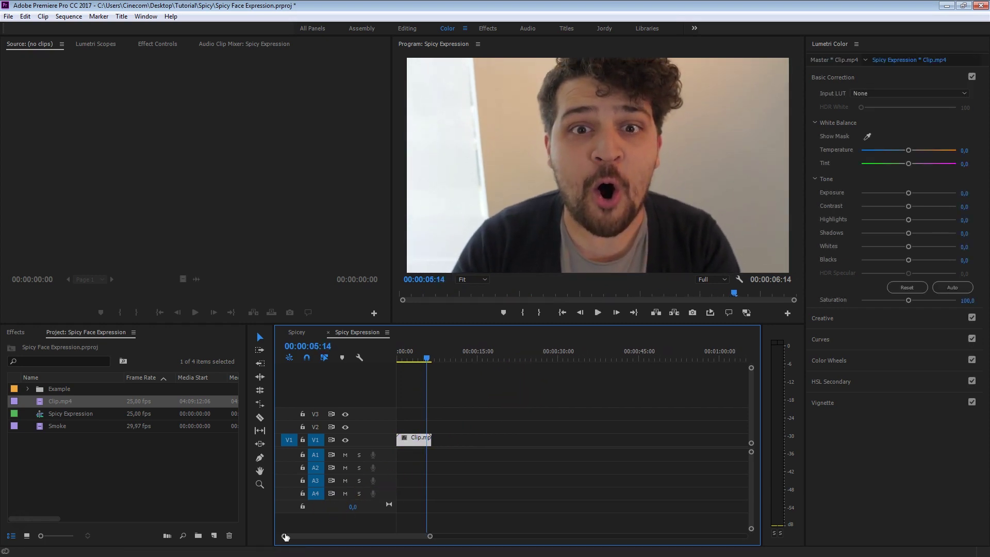
{"action": "mouse_move", "coordinate": [285, 537]}
{"action": "left_mouse_down"}
{"action": "mouse_move", "coordinate": [274, 534]}
{"action": "mouse_move", "coordinate": [300, 530]}
{"action": "left_mouse_up"}
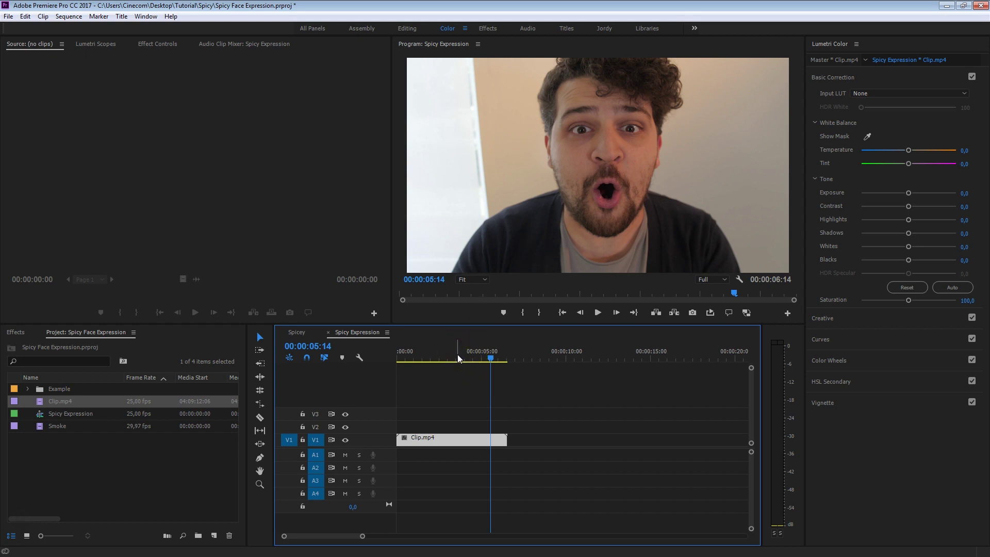
{"action": "mouse_move", "coordinate": [457, 357]}
{"action": "left_mouse_down"}
{"action": "mouse_move", "coordinate": [445, 360]}
{"action": "mouse_move", "coordinate": [467, 357]}
{"action": "left_mouse_up"}
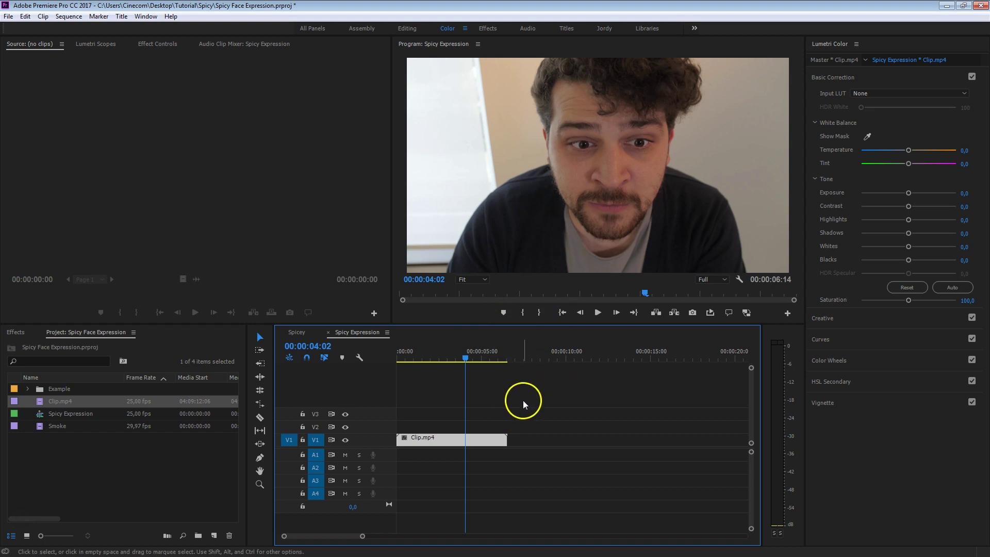
Duplicate Clip.mp4 onto V2 and trim the copy's start to 00:00:04:02.
{"action": "left_click", "coordinate": [403, 439]}
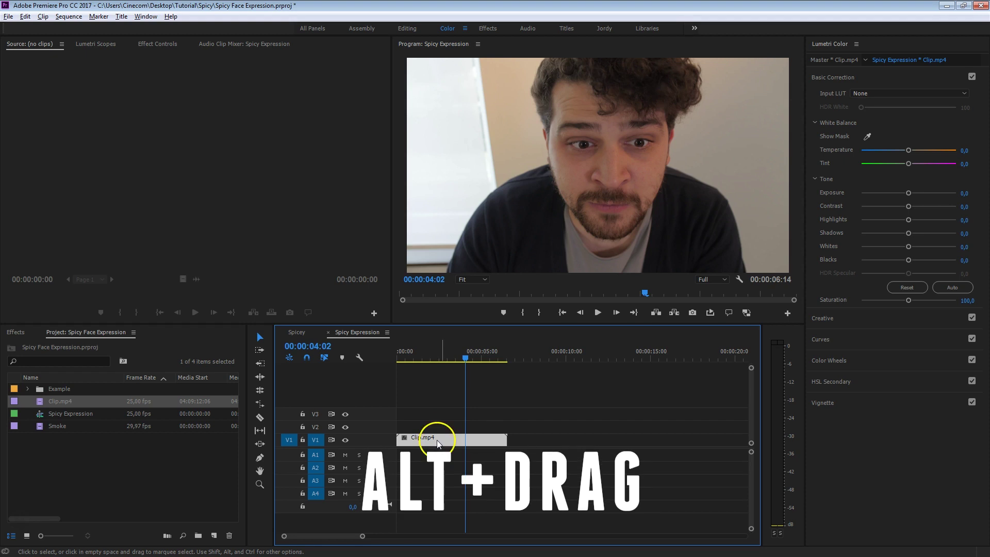
{"action": "left_click_drag", "start_coordinate": [450, 437], "coordinate": [448, 424]}
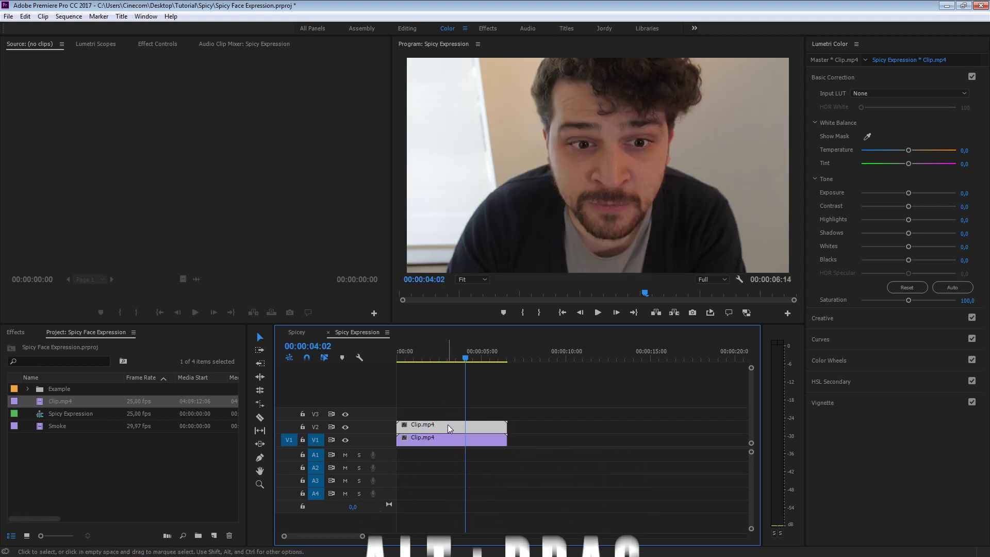
{"action": "left_click", "coordinate": [431, 407]}
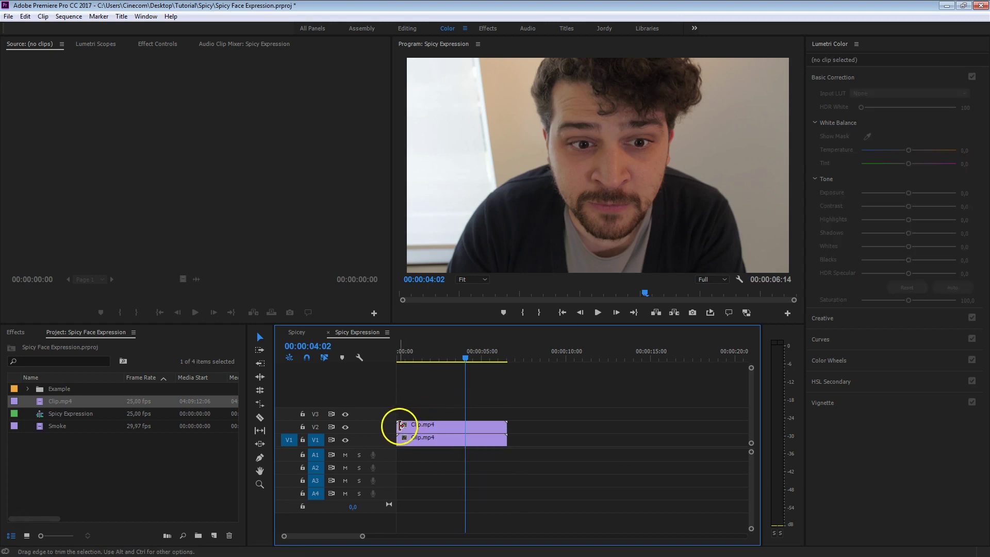
{"action": "left_click_drag", "start_coordinate": [403, 425], "coordinate": [466, 424]}
{"action": "left_click", "coordinate": [480, 425]}
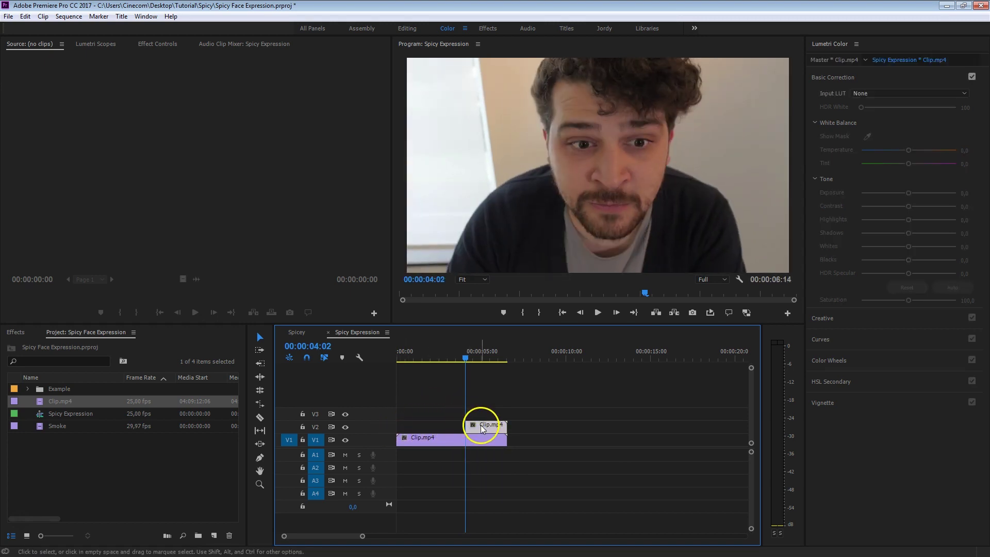
Add a free-draw bezier mask to the V2 copy's Opacity, tracing a closed outline around the face.
{"action": "left_click", "coordinate": [157, 47]}
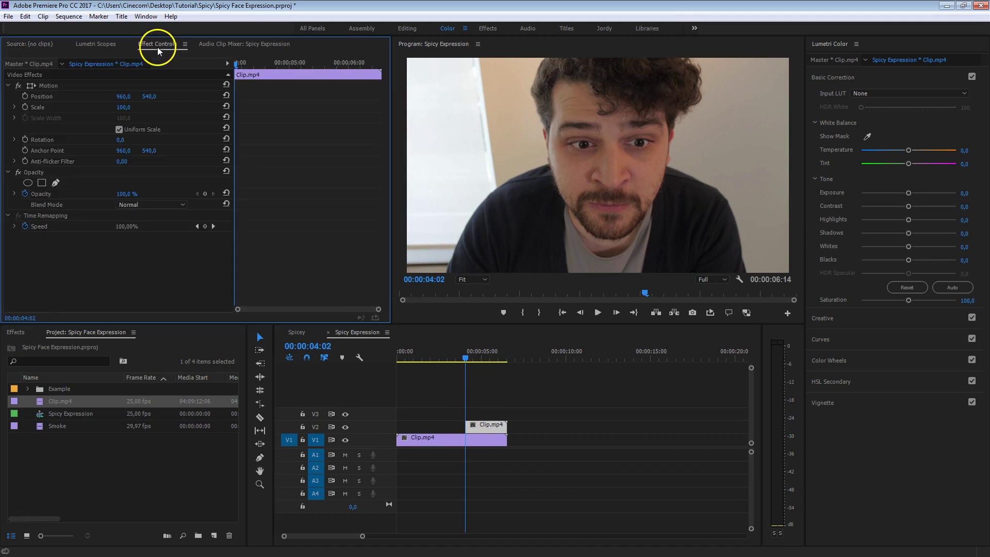
{"action": "left_click", "coordinate": [30, 174]}
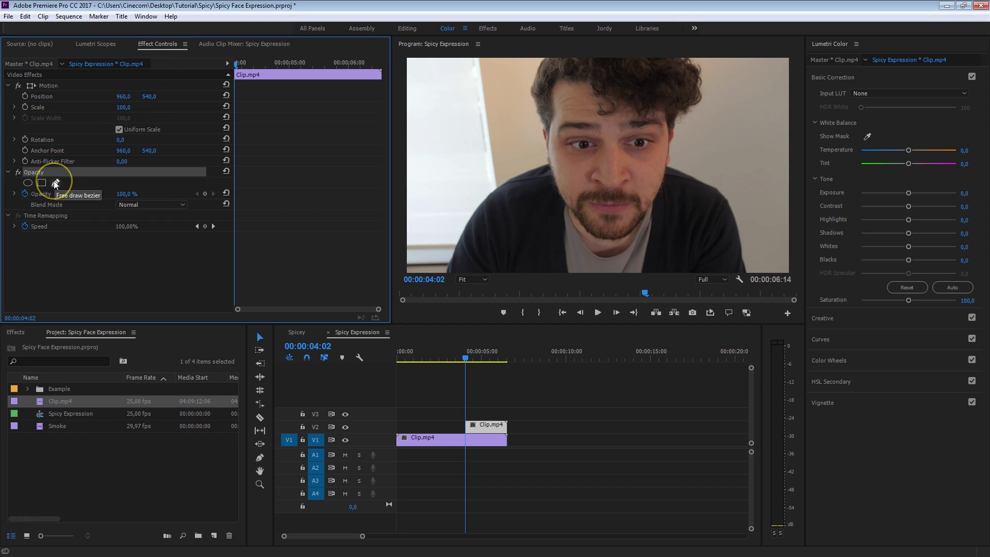
{"action": "left_click", "coordinate": [55, 183]}
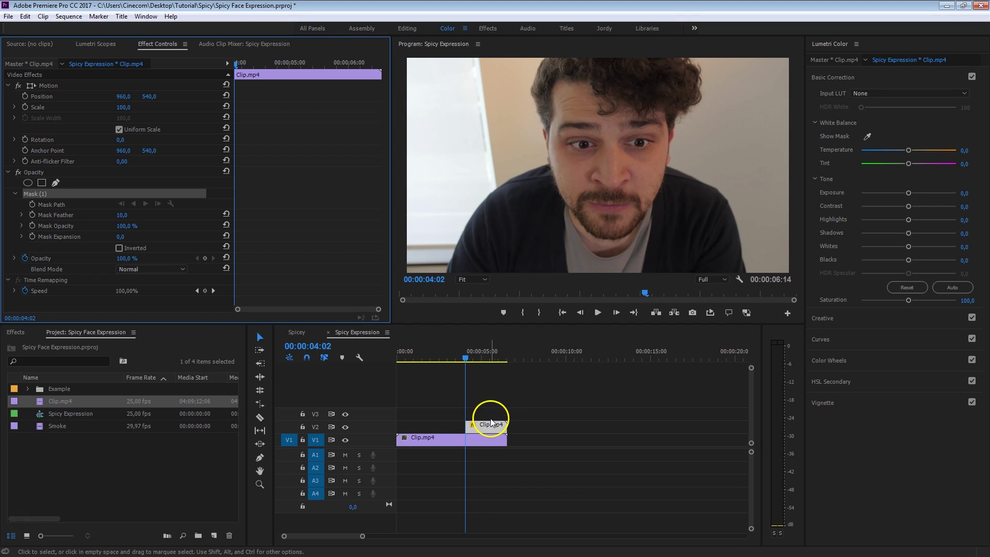
{"action": "left_click", "coordinate": [553, 86]}
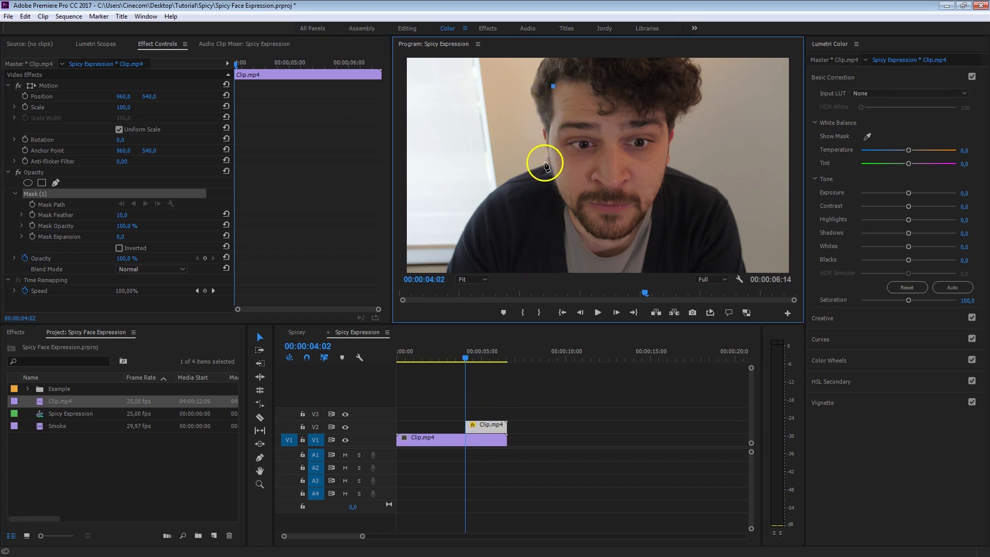
{"action": "left_click_drag", "start_coordinate": [553, 163], "coordinate": [556, 179]}
{"action": "left_click_drag", "start_coordinate": [575, 215], "coordinate": [648, 213]}
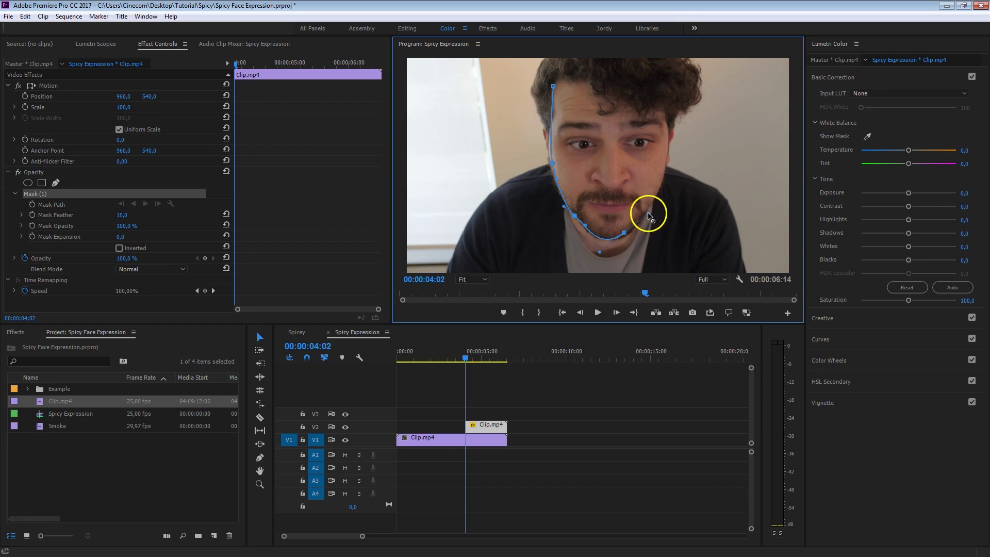
{"action": "left_click_drag", "start_coordinate": [667, 137], "coordinate": [619, 103]}
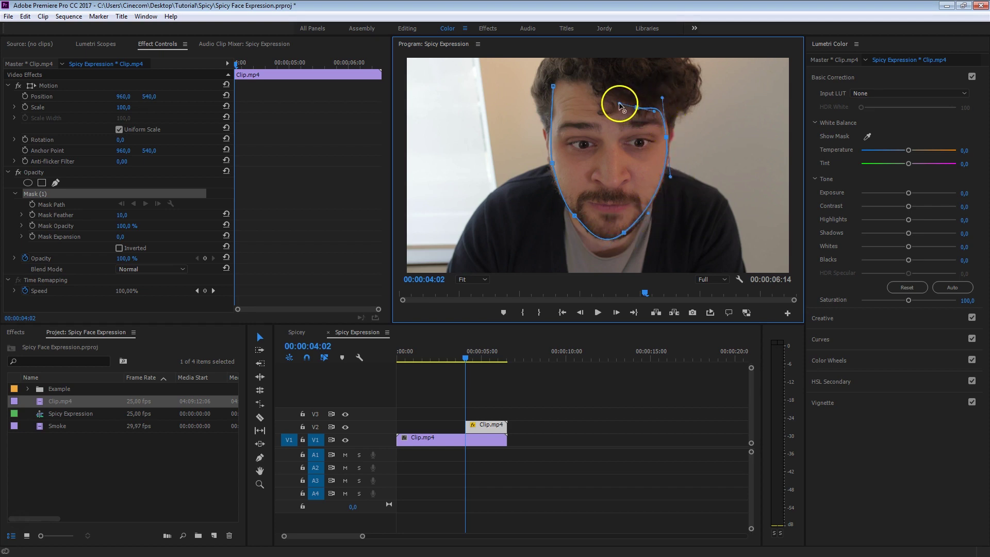
{"action": "left_click", "coordinate": [588, 80]}
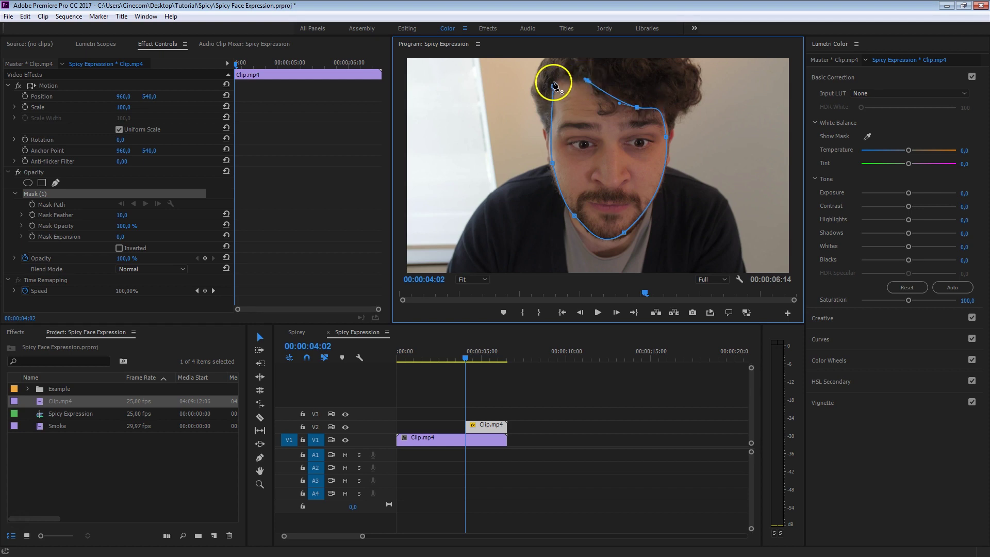
{"action": "left_click_drag", "start_coordinate": [555, 85], "coordinate": [533, 138]}
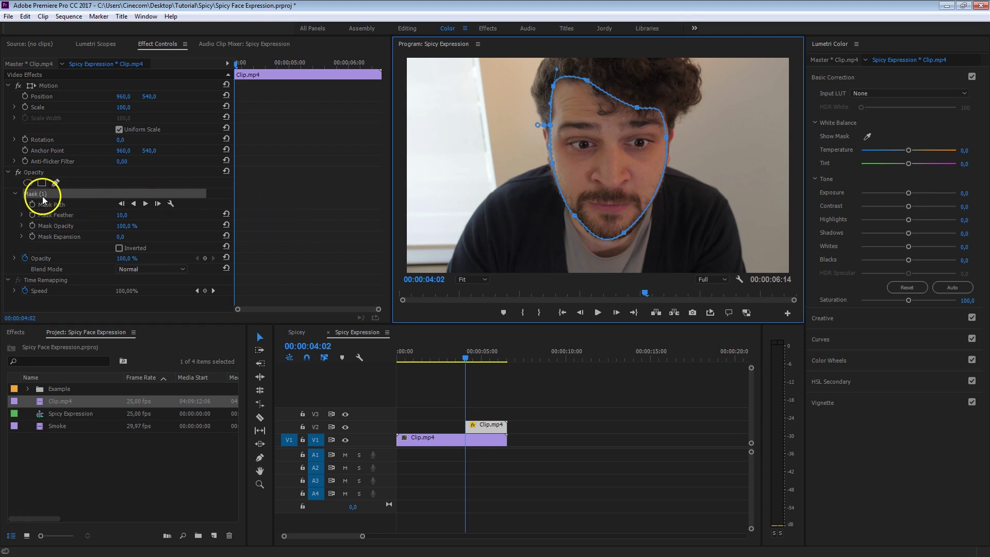
Track Mask (1) forward through the clip, hide V1, and scrub back to check the tracking.
{"action": "left_click", "coordinate": [145, 204]}
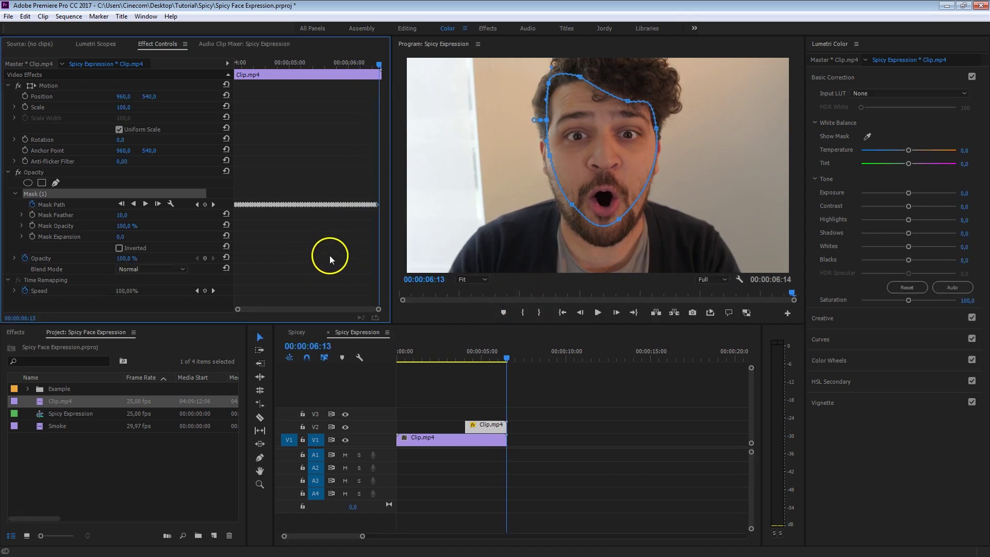
{"action": "left_click", "coordinate": [347, 441]}
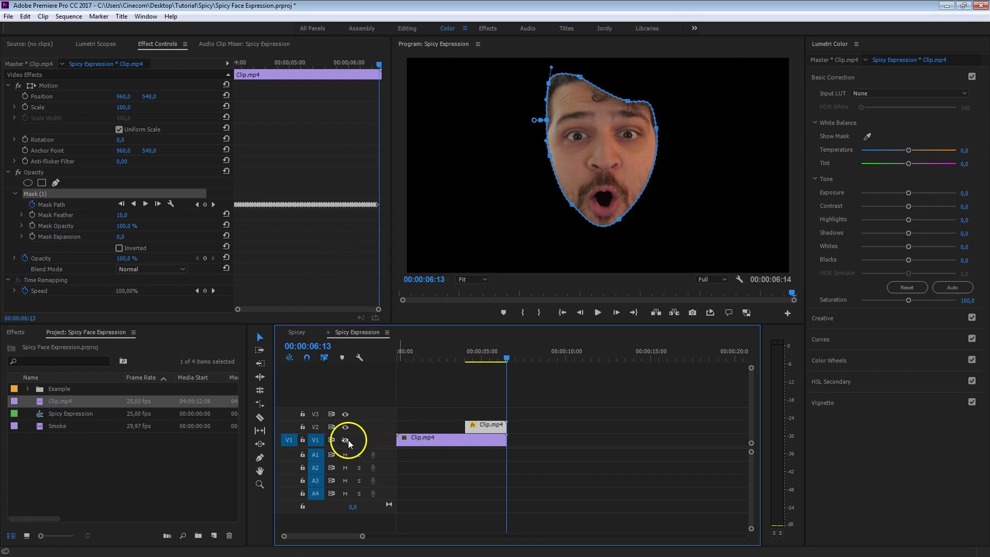
{"action": "left_click", "coordinate": [537, 379]}
{"action": "left_click_drag", "start_coordinate": [507, 356], "coordinate": [481, 361]}
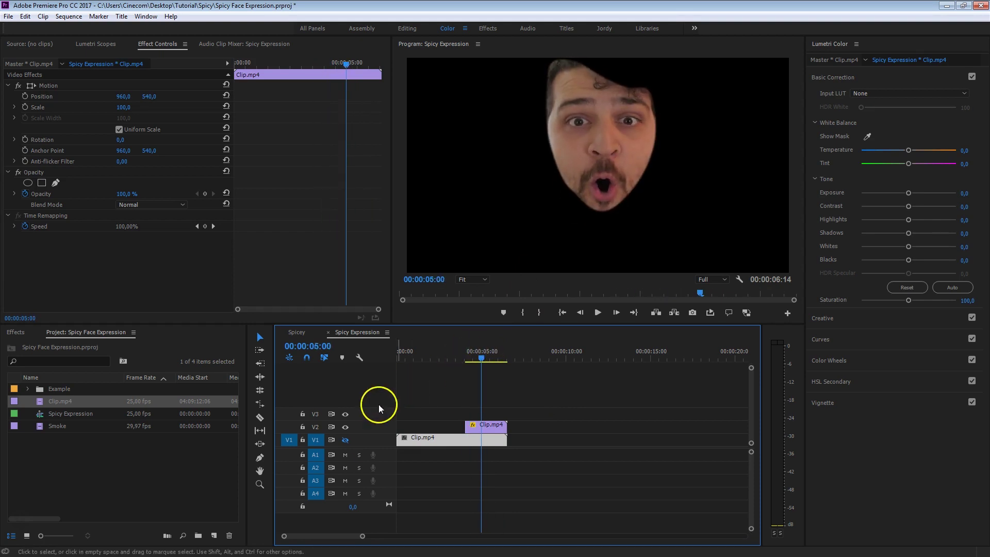
At 00:00:05:22, warm the V2 face's Lumetri Temperature, lower Exposure slightly, and raise Contrast to 38.0.
{"action": "left_click", "coordinate": [345, 440]}
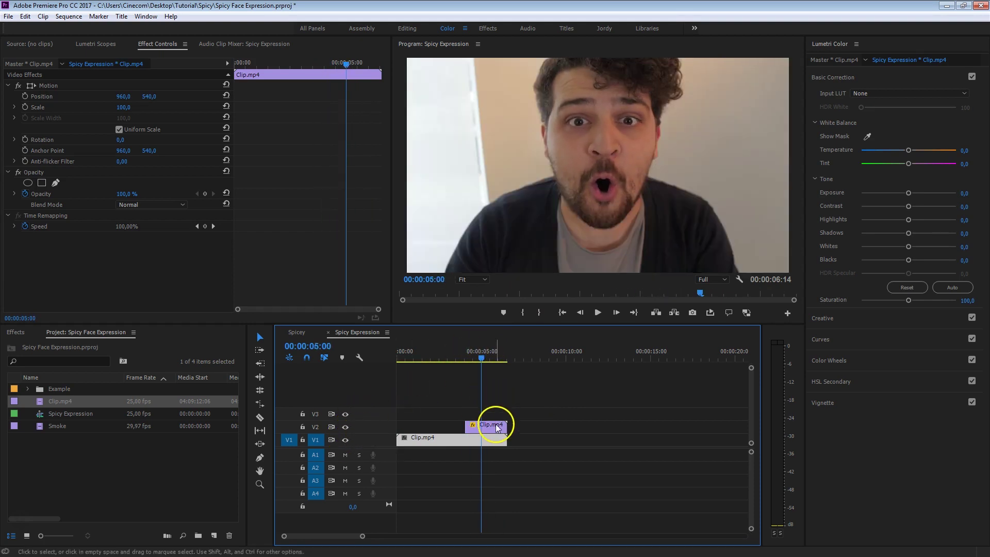
{"action": "left_click", "coordinate": [498, 428]}
{"action": "left_click", "coordinate": [497, 351]}
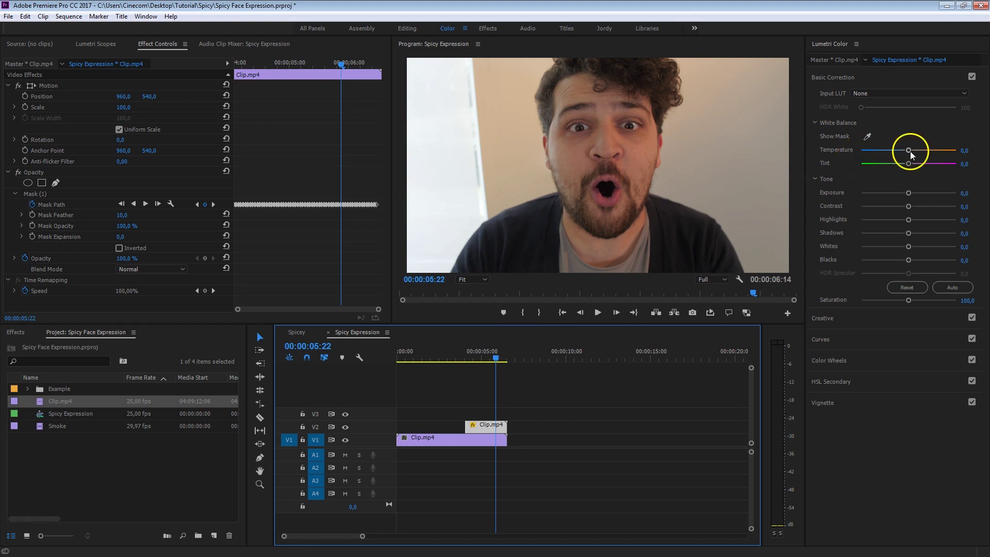
{"action": "left_click_drag", "start_coordinate": [910, 150], "coordinate": [926, 150]}
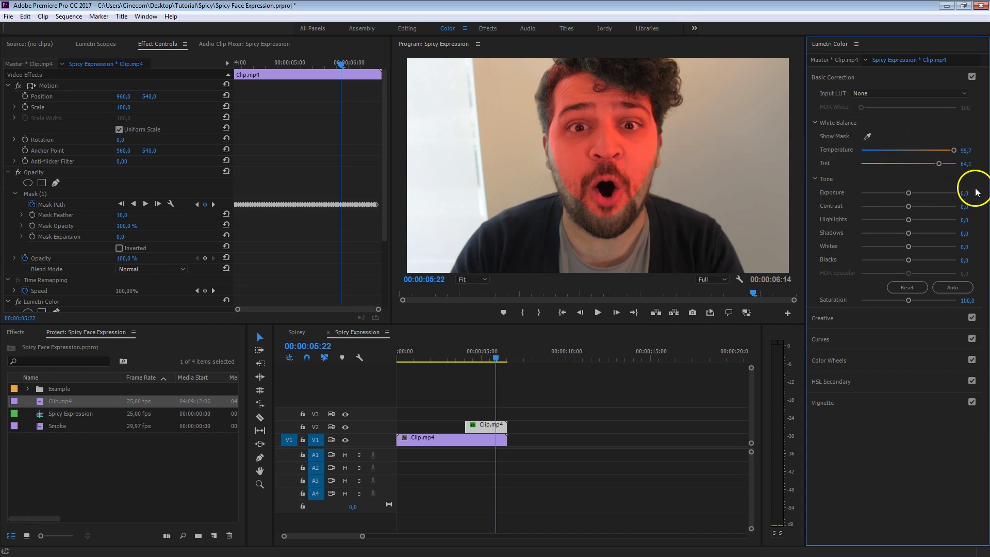
{"action": "left_click_drag", "start_coordinate": [969, 192], "coordinate": [963, 192]}
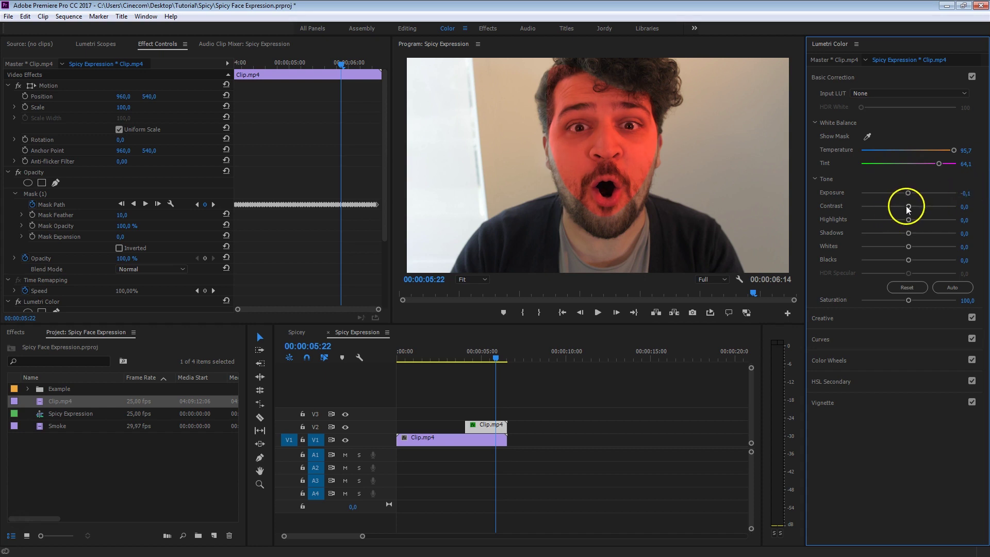
{"action": "left_click_drag", "start_coordinate": [906, 207], "coordinate": [926, 206]}
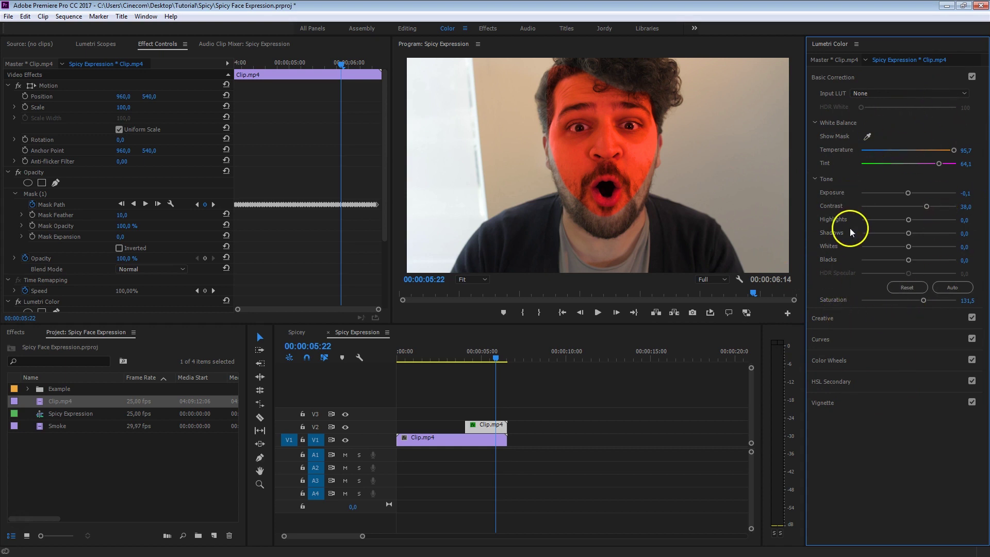
At 00:00:04:02, expand Lumetri Basic Correction and enable keyframes on Temperature, Tint and Exposure.
{"action": "left_click_drag", "start_coordinate": [504, 351], "coordinate": [465, 355]}
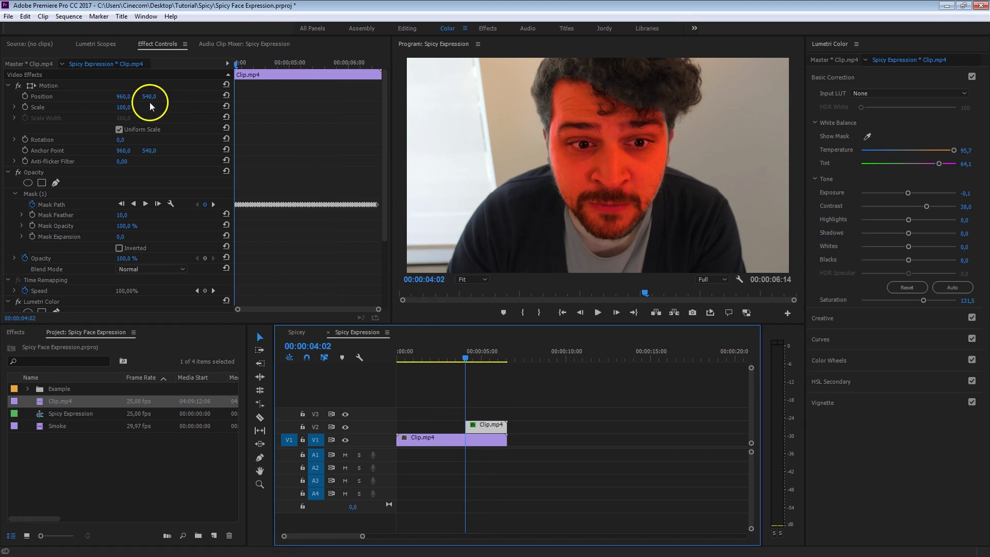
{"action": "scroll", "coordinate": [77, 277], "scroll_direction": "down", "scroll_amount": 4}
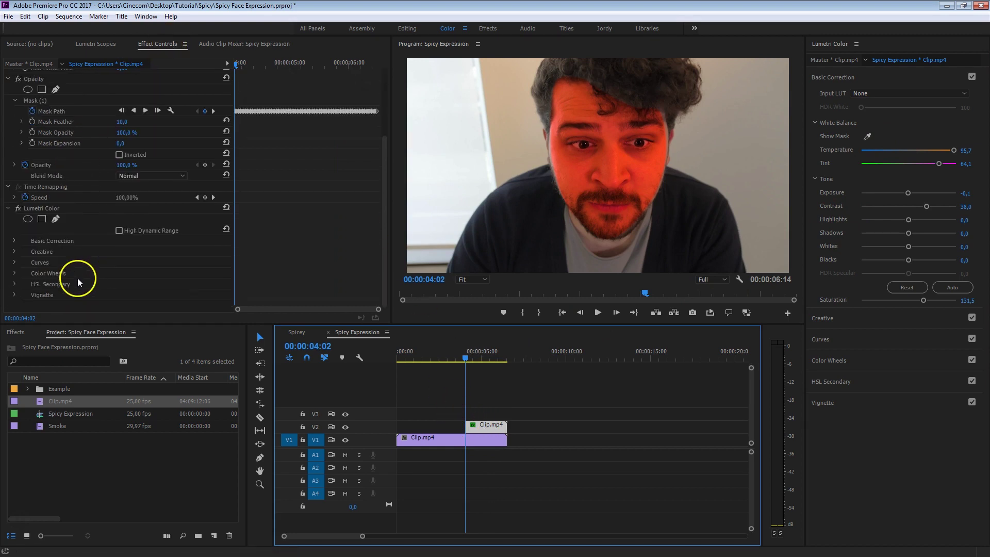
{"action": "left_click", "coordinate": [49, 212]}
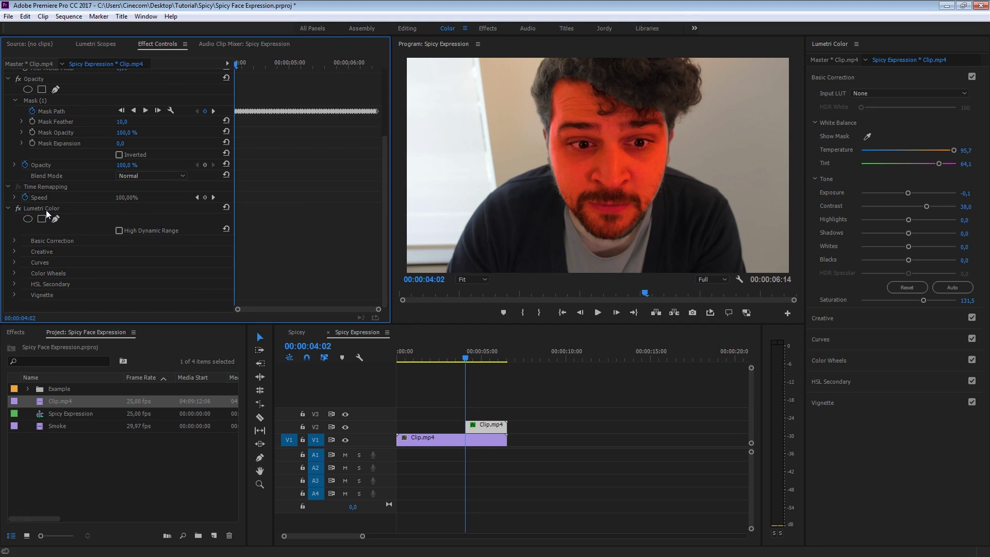
{"action": "left_click", "coordinate": [27, 235]}
{"action": "left_click", "coordinate": [14, 241]}
{"action": "scroll", "coordinate": [14, 248], "scroll_direction": "down", "scroll_amount": 3}
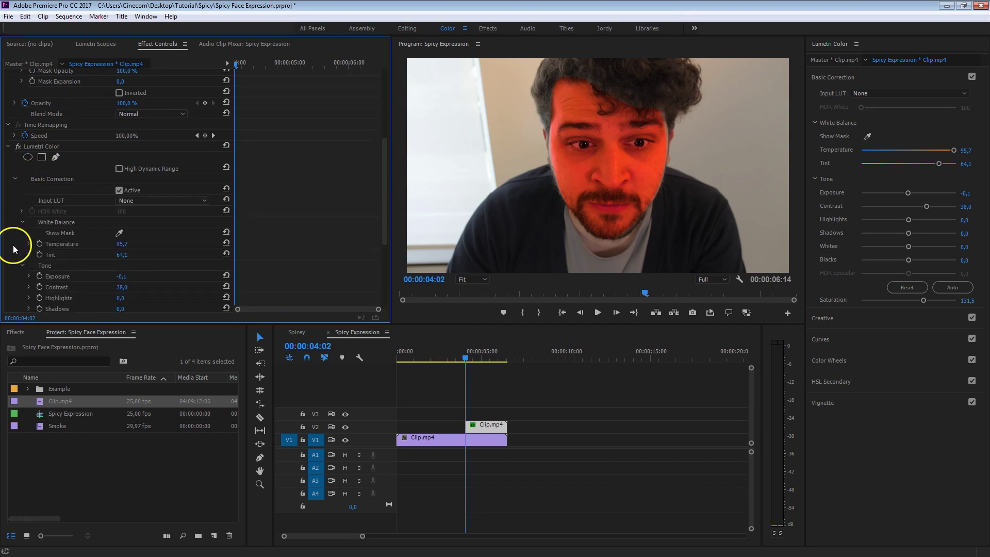
{"action": "left_click", "coordinate": [39, 244]}
{"action": "left_click", "coordinate": [39, 254]}
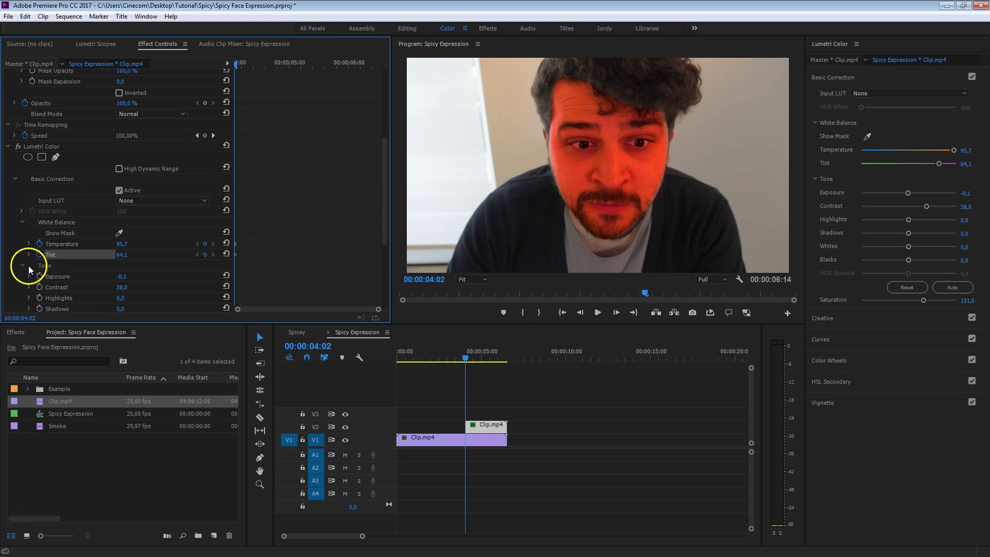
{"action": "left_click", "coordinate": [37, 276]}
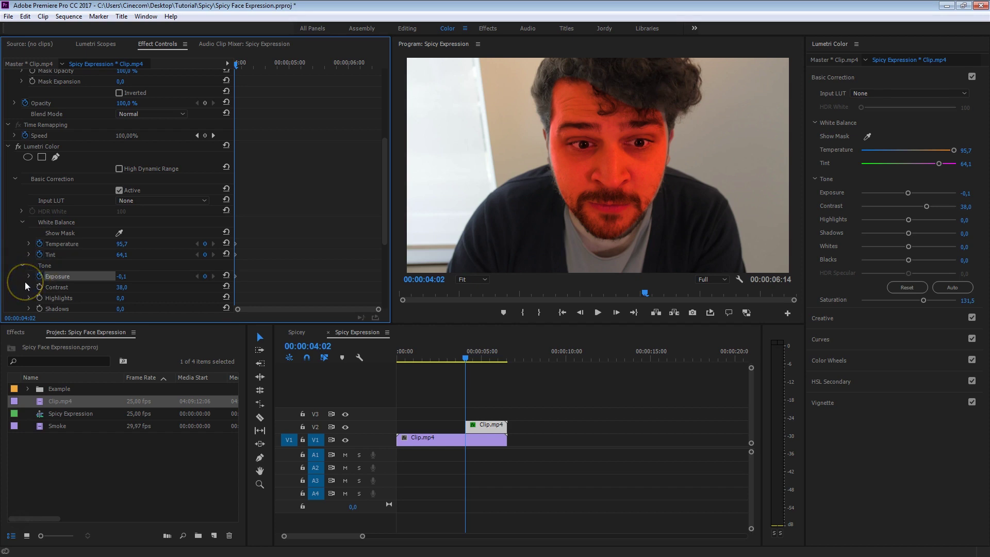
Marquee-select the colour keyframes and drag them later in the clip.
{"action": "scroll", "coordinate": [25, 282], "scroll_direction": "down", "scroll_amount": 2}
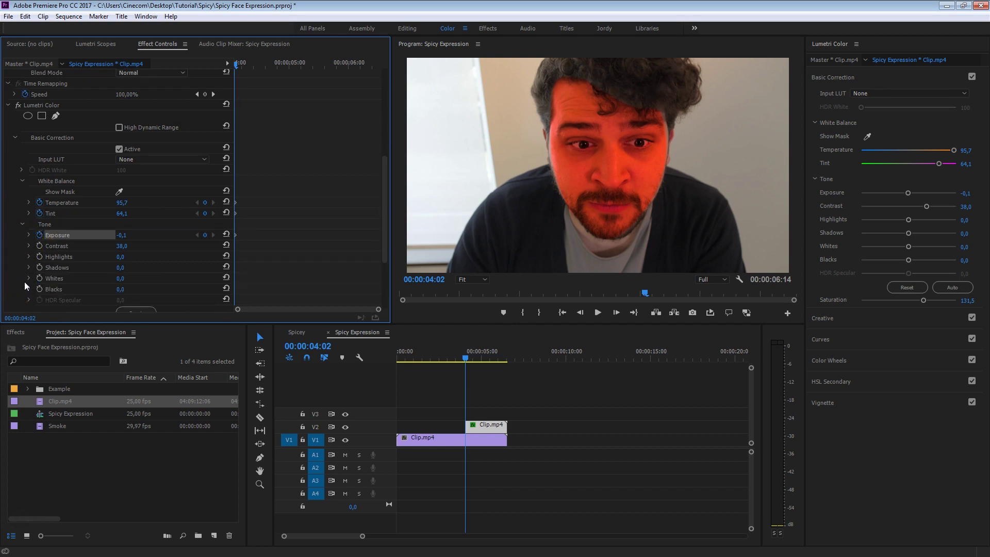
{"action": "scroll", "coordinate": [28, 277], "scroll_direction": "down", "scroll_amount": 3}
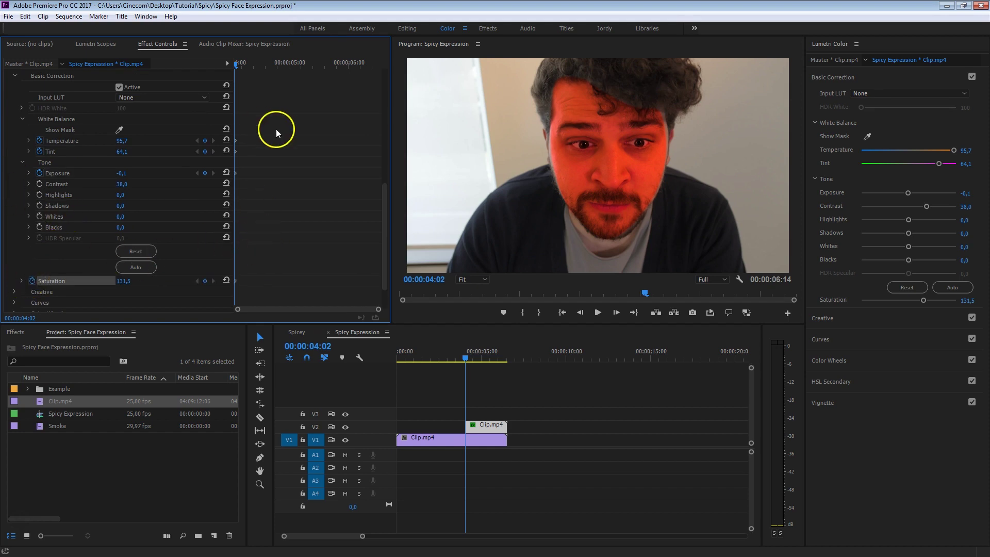
{"action": "left_click_drag", "start_coordinate": [274, 129], "coordinate": [325, 279]}
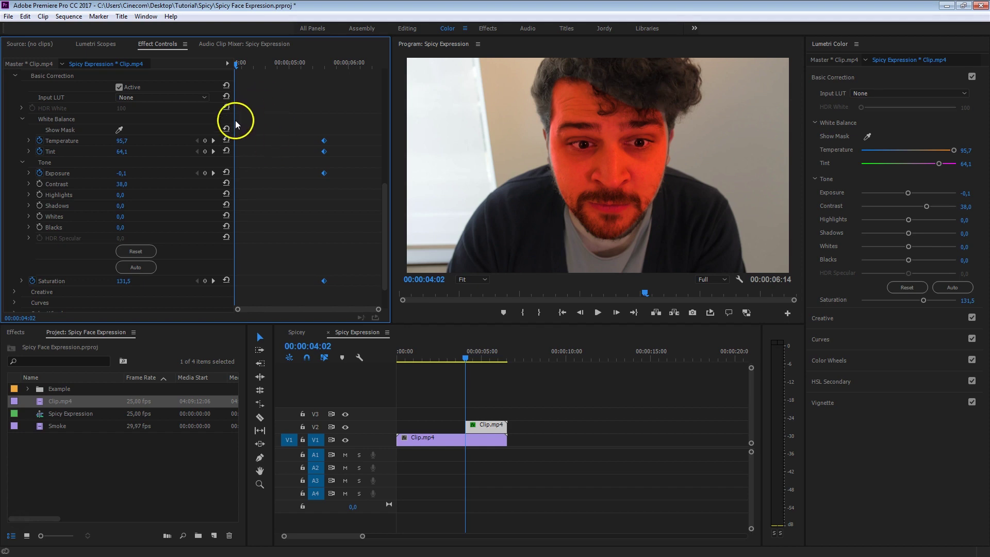
Reset Basic Correction at 00:00:04:02 to add neutral starting keyframes.
{"action": "scroll", "coordinate": [292, 147], "scroll_direction": "up", "scroll_amount": 3}
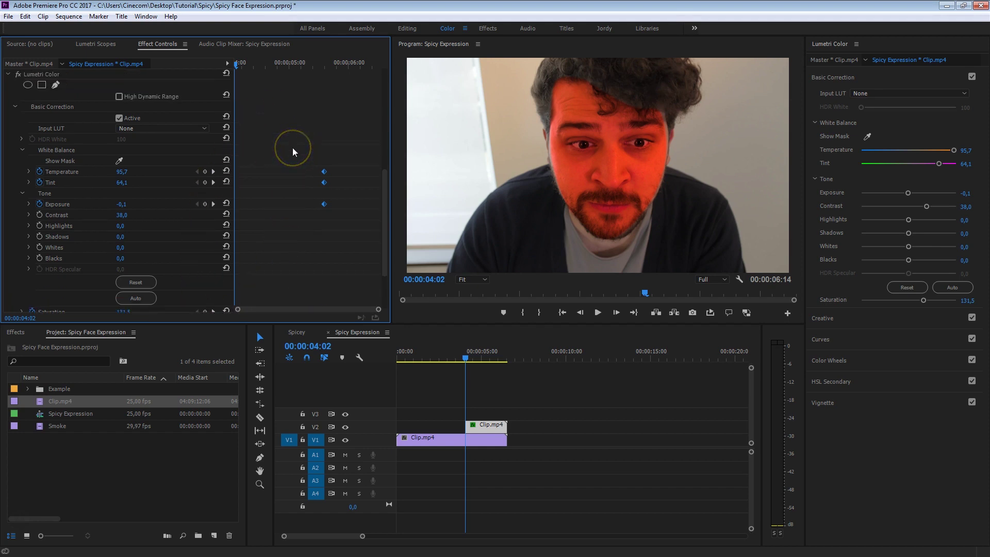
{"action": "left_click", "coordinate": [225, 82]}
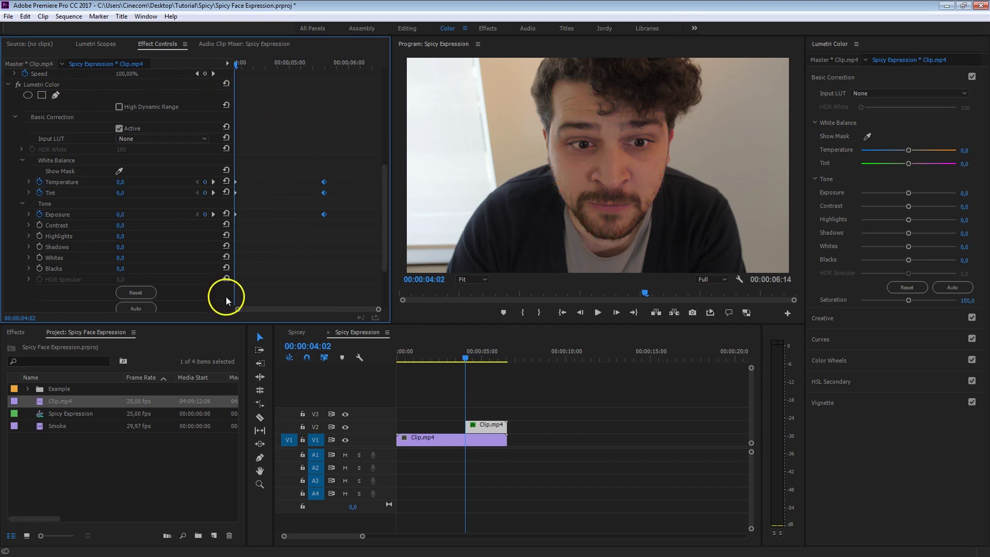
{"action": "scroll", "coordinate": [237, 198], "scroll_direction": "down", "scroll_amount": 3}
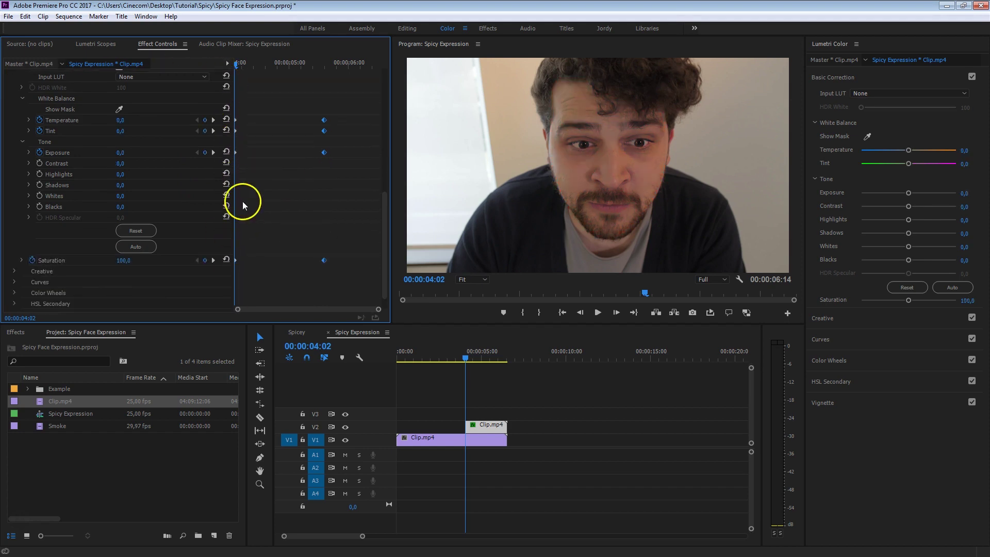
Play back the glow transition and scrub it through to 00:00:05:13.
{"action": "key", "text": "space"}
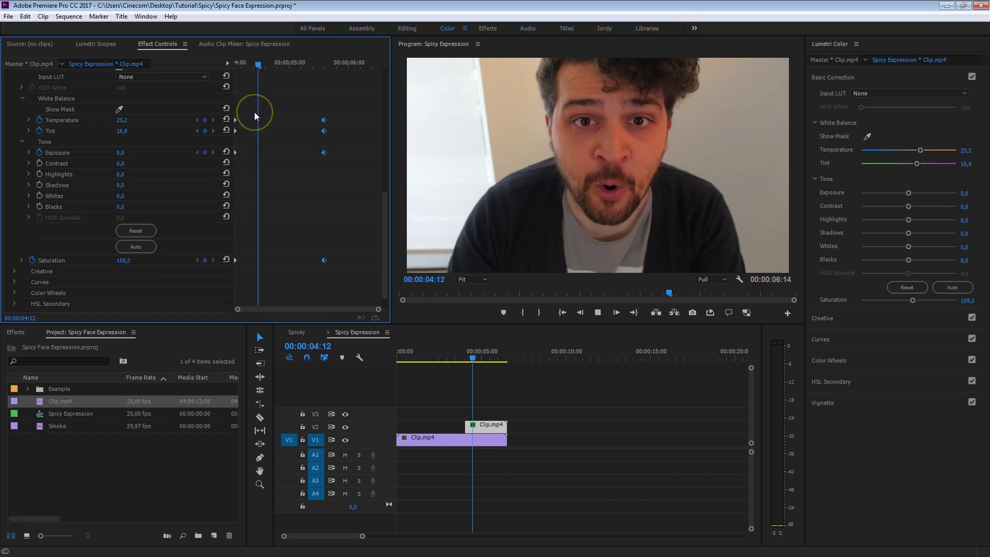
{"action": "left_click", "coordinate": [309, 61]}
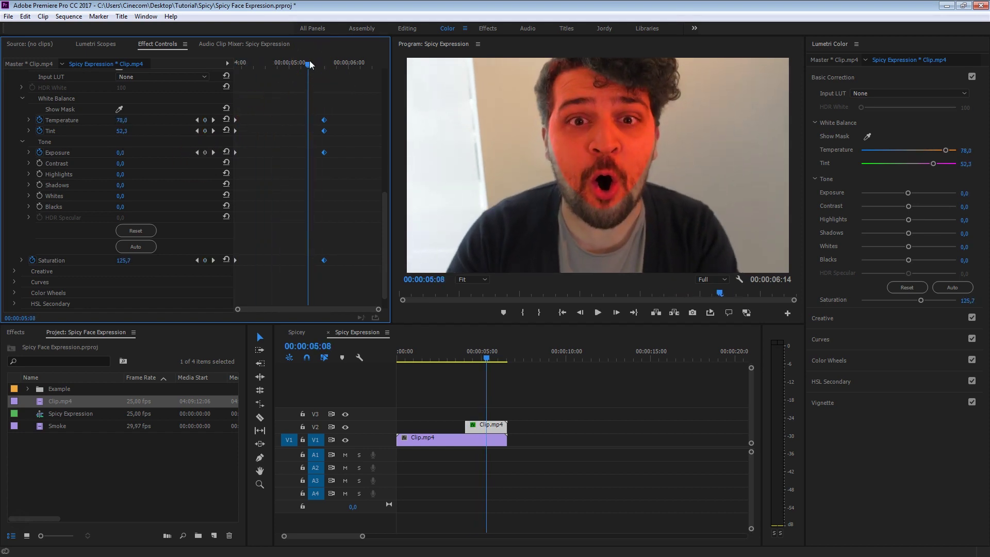
{"action": "left_click", "coordinate": [309, 63]}
{"action": "left_click_drag", "start_coordinate": [309, 63], "coordinate": [320, 88]}
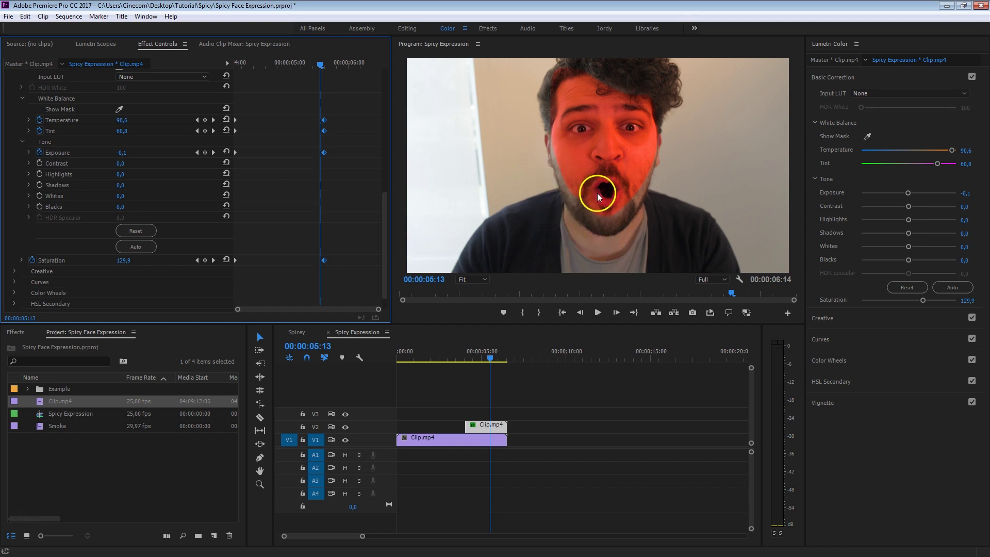
{"action": "scroll", "coordinate": [339, 183], "scroll_direction": "up", "scroll_amount": 3}
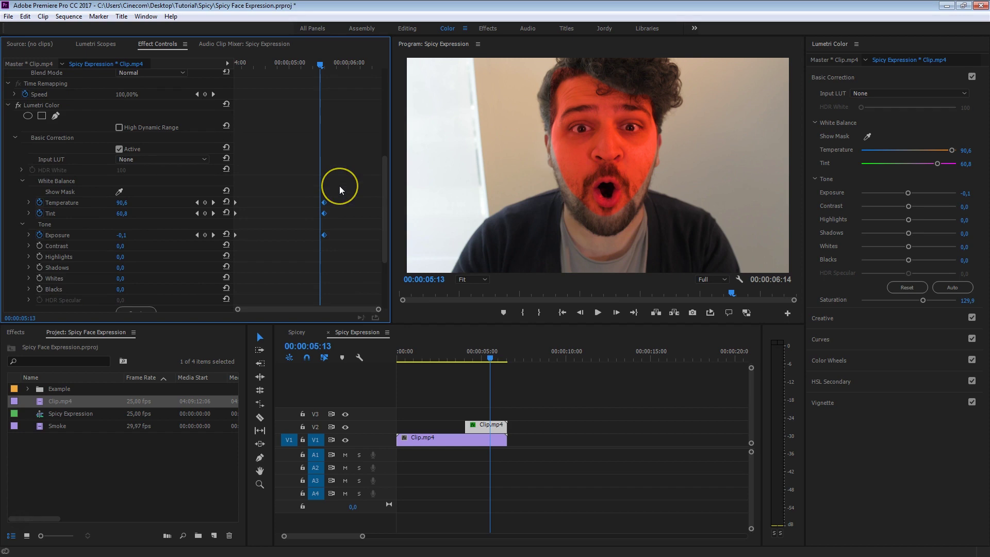
{"action": "scroll", "coordinate": [339, 190], "scroll_direction": "up", "scroll_amount": 2}
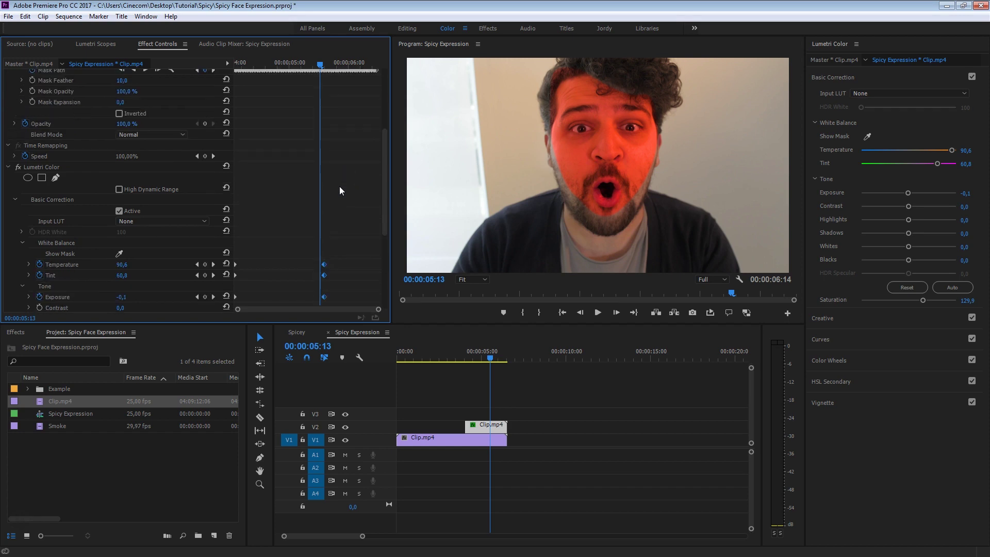
Increase Mask (1) feather and set Mask Expansion to -20.0.
{"action": "scroll", "coordinate": [340, 190], "scroll_direction": "up", "scroll_amount": 2}
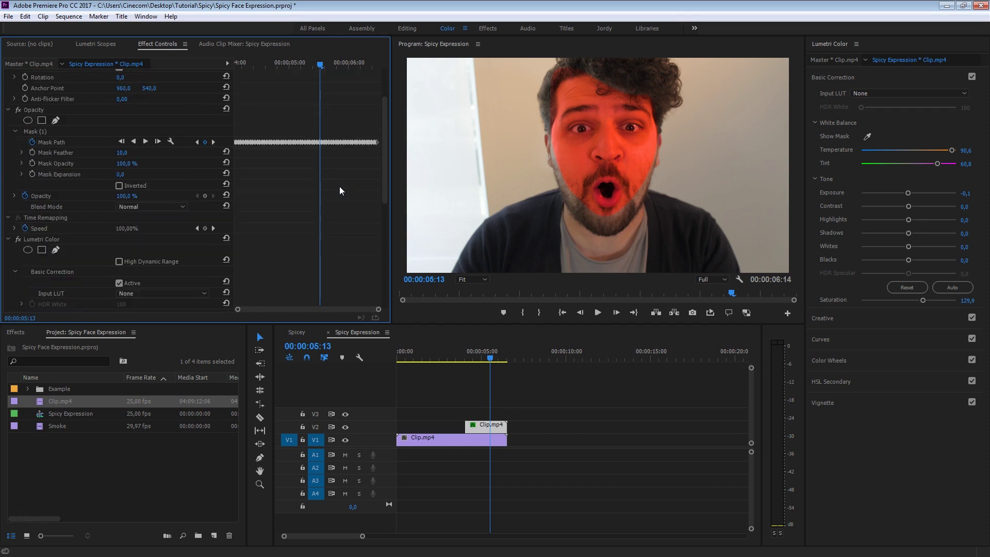
{"action": "left_click", "coordinate": [43, 130]}
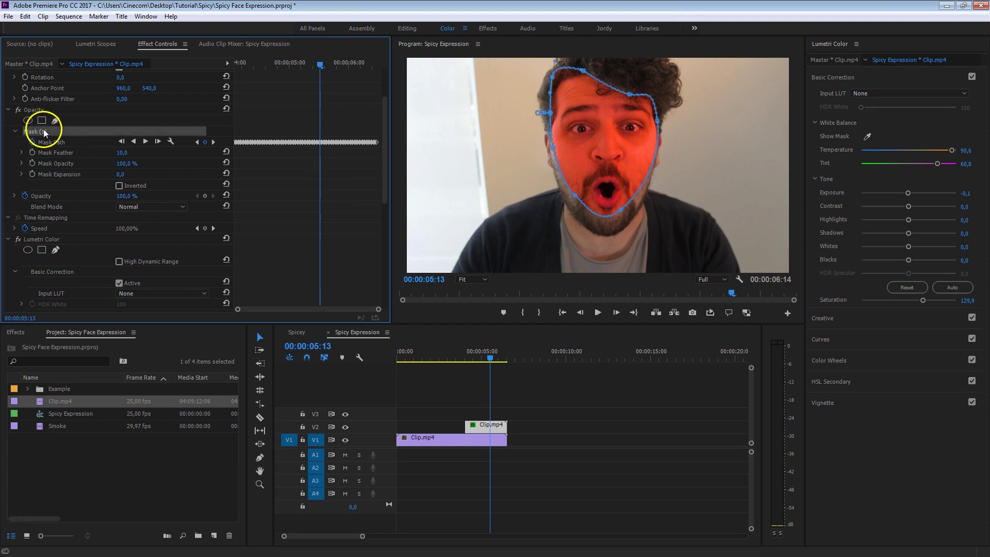
{"action": "left_click", "coordinate": [67, 175]}
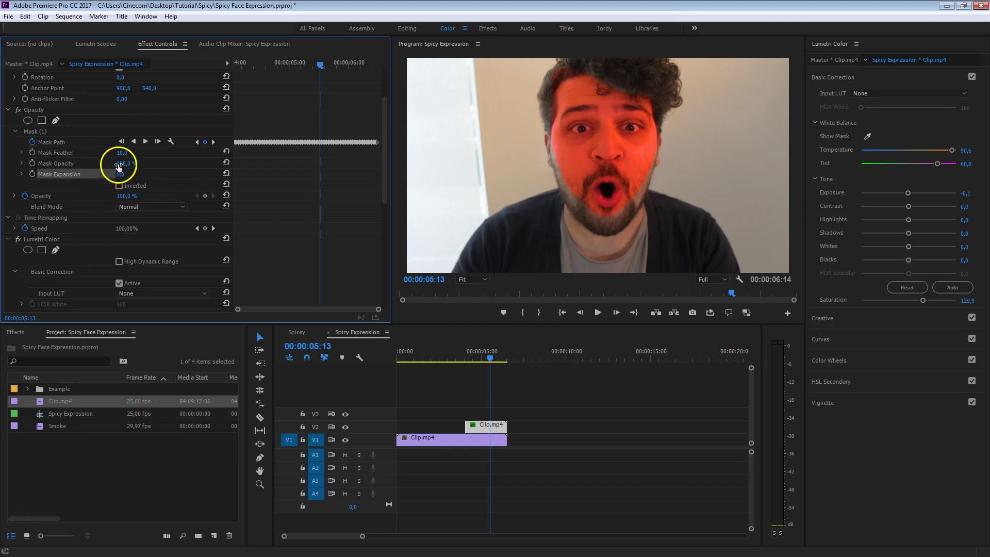
{"action": "mouse_move", "coordinate": [126, 151]}
{"action": "left_mouse_down"}
{"action": "mouse_move", "coordinate": [266, 124]}
{"action": "mouse_move", "coordinate": [133, 155]}
{"action": "left_mouse_up"}
{"action": "left_click_drag", "start_coordinate": [123, 174], "coordinate": [89, 179]}
Play back from 00:00:03:23 to preview the softened glow.
{"action": "left_click_drag", "start_coordinate": [490, 355], "coordinate": [463, 351]}
{"action": "key", "text": "space"}
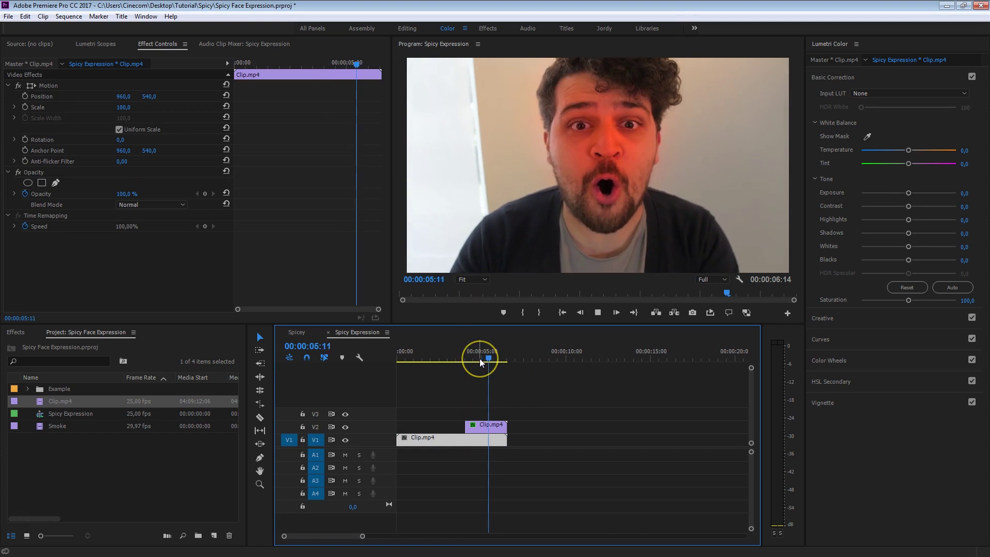
{"action": "key", "text": "space"}
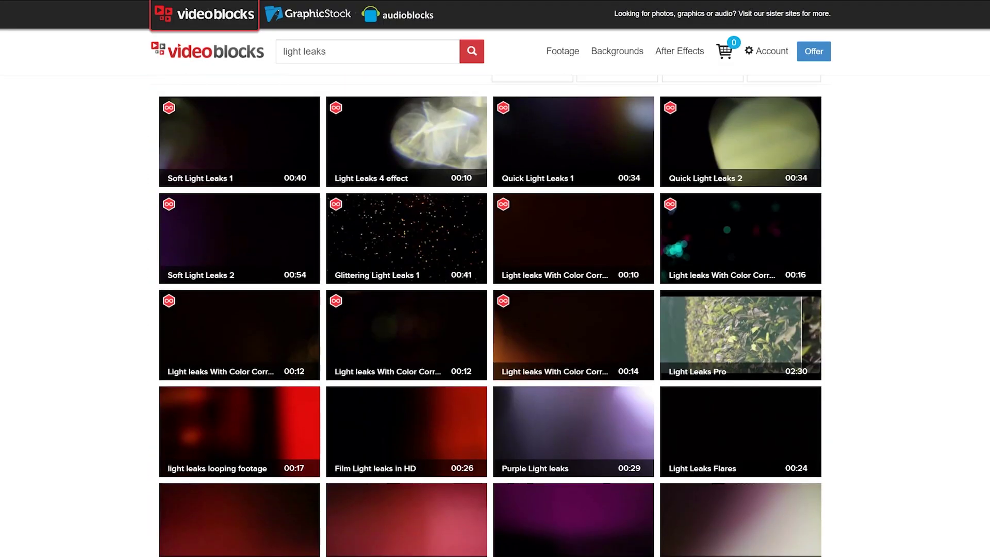
Scroll through the VideoBlocks slow-motion smoke and overlay results.
{"action": "scroll", "coordinate": [495, 309], "scroll_direction": "down", "scroll_amount": 2}
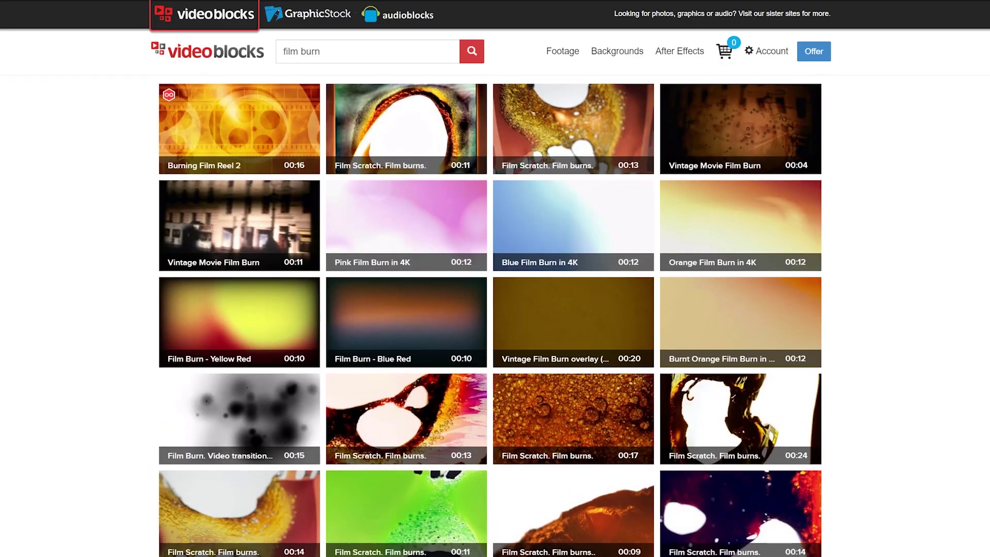
{"action": "scroll", "coordinate": [495, 309], "scroll_direction": "down", "scroll_amount": 3}
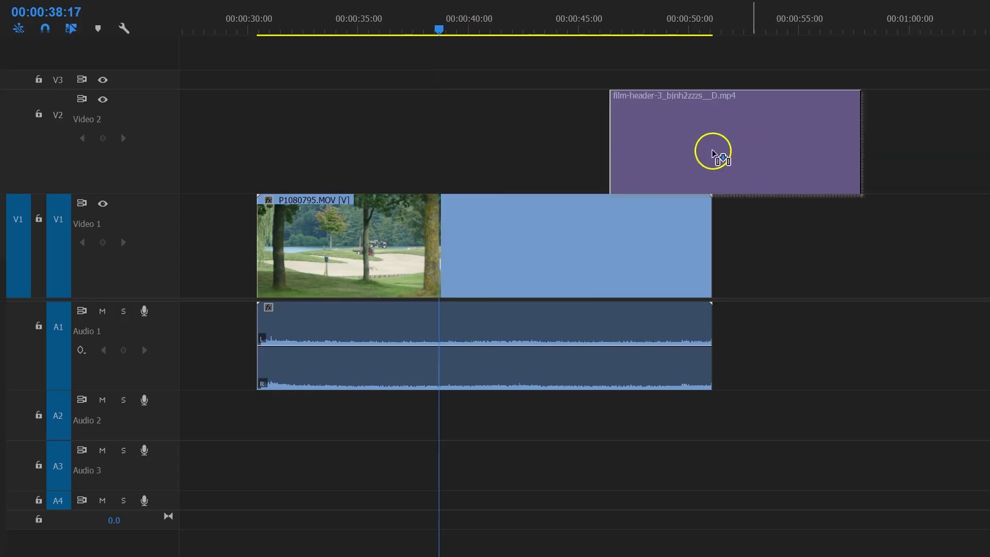
Slide the film-header-3 burn overlay earlier on Video 2 above P1080795.MOV.
{"action": "left_click_drag", "start_coordinate": [712, 150], "coordinate": [490, 150]}
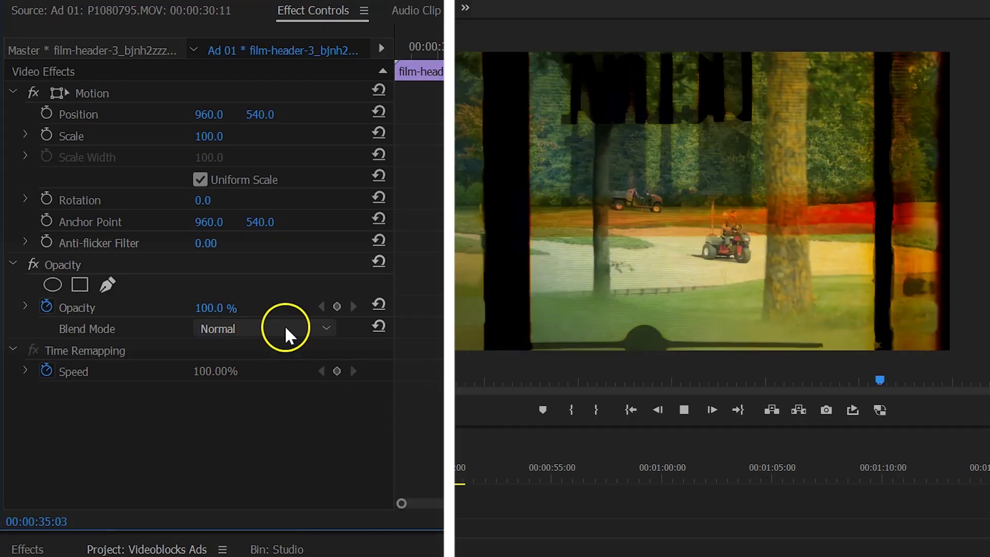
{"action": "scroll", "coordinate": [285, 326], "scroll_direction": "down", "scroll_amount": 10}
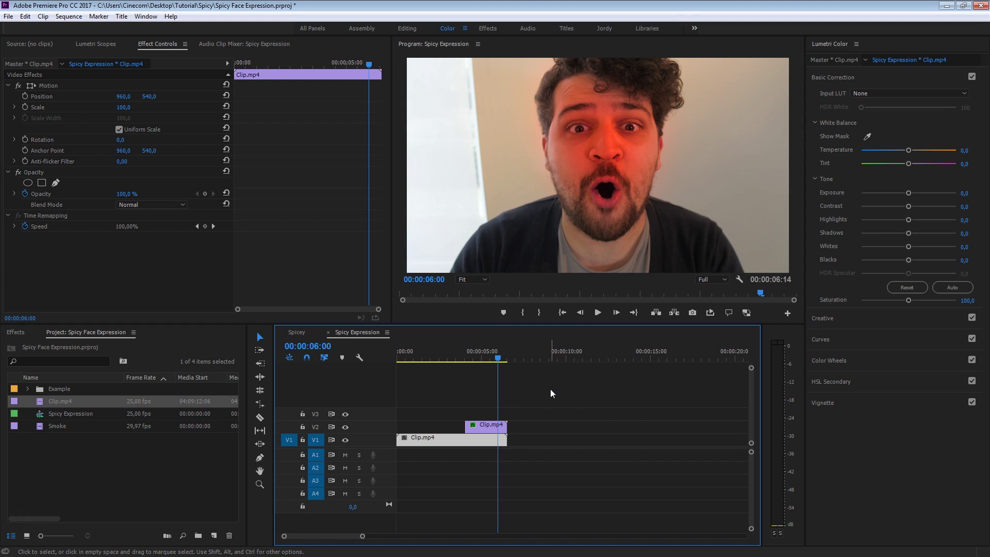
Preview the Smoke clip in the Source monitor and place it on V3 at about 00:00:05:01.
{"action": "key", "text": "d"}
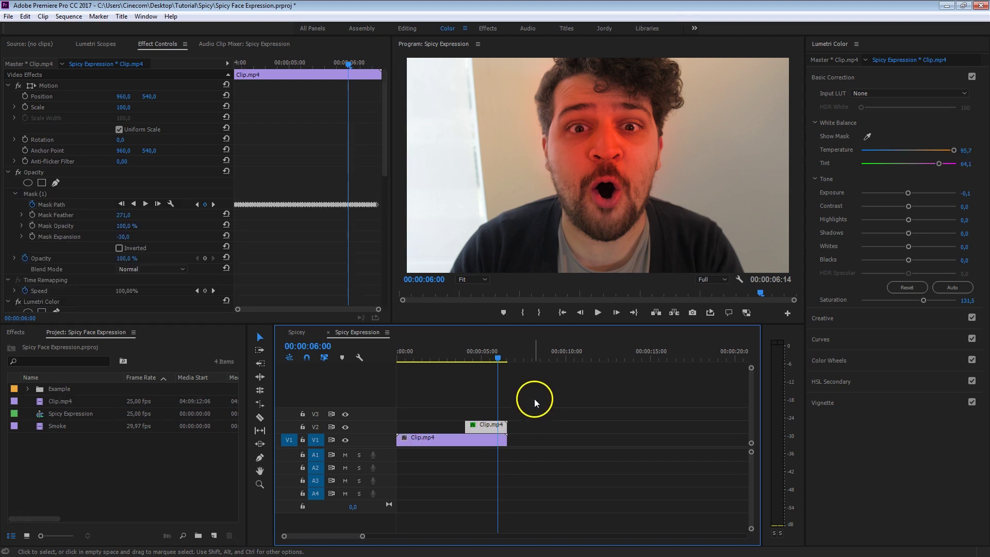
{"action": "left_click", "coordinate": [110, 456]}
{"action": "double_click", "coordinate": [45, 427]}
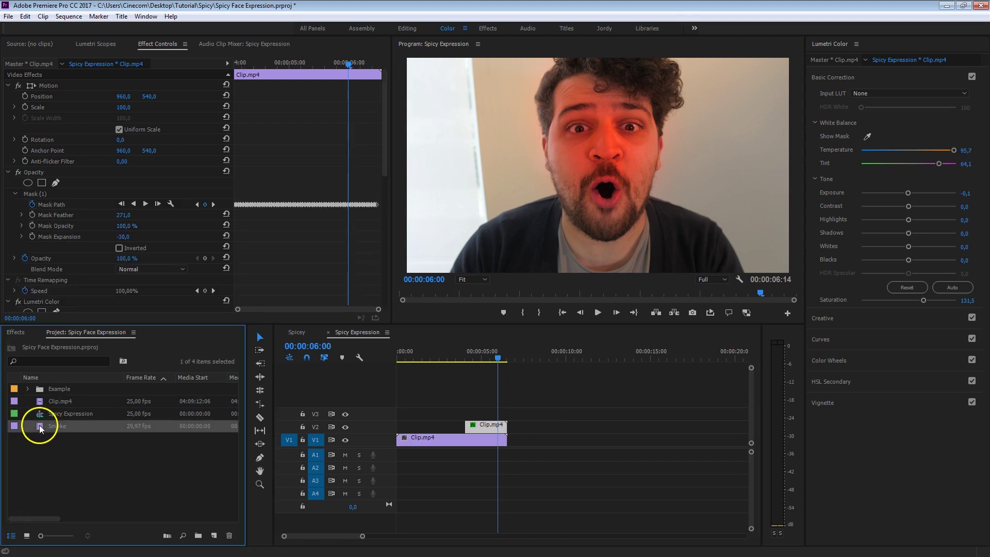
{"action": "left_click", "coordinate": [119, 227]}
{"action": "left_click_drag", "start_coordinate": [40, 289], "coordinate": [64, 293]}
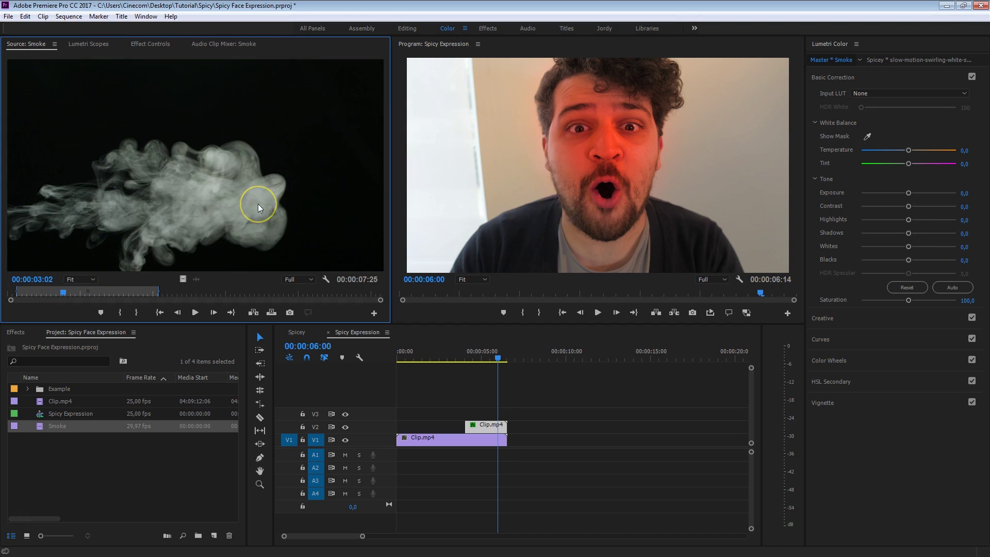
{"action": "mouse_move", "coordinate": [59, 298]}
{"action": "left_mouse_down"}
{"action": "mouse_move", "coordinate": [98, 293]}
{"action": "mouse_move", "coordinate": [51, 293]}
{"action": "left_mouse_up"}
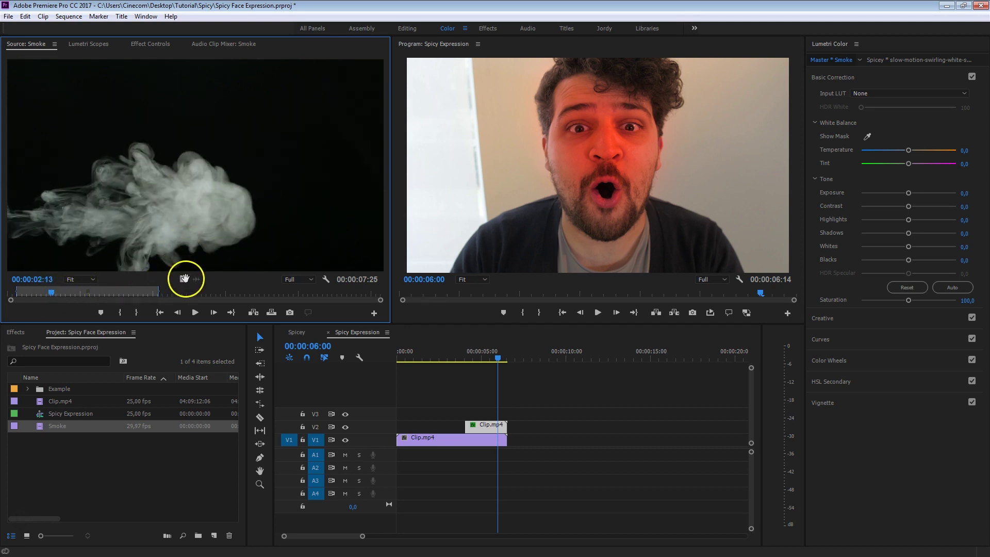
{"action": "left_click_drag", "start_coordinate": [184, 278], "coordinate": [471, 412]}
Select the Smoke clip on V3 and play the sequence to preview the smoke.
{"action": "left_click", "coordinate": [482, 356]}
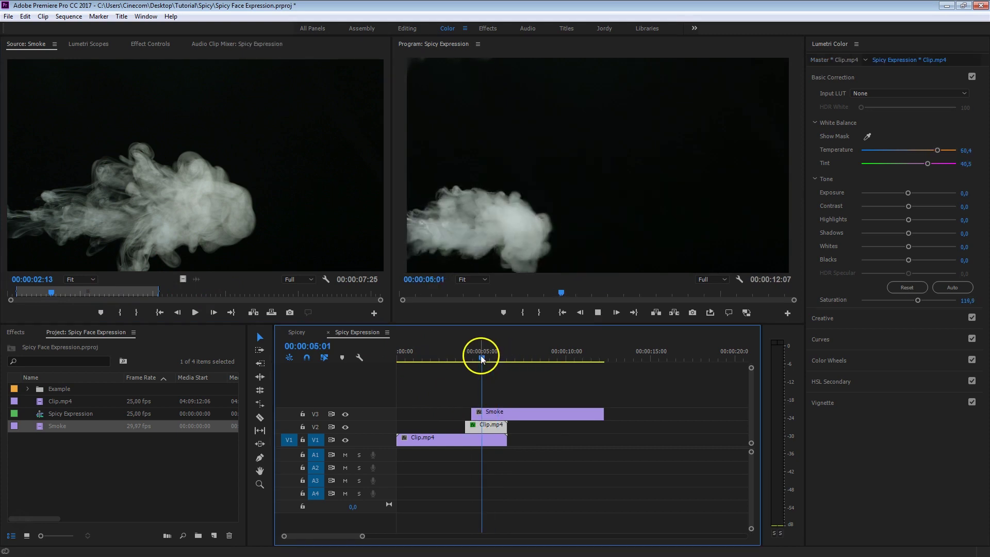
{"action": "key", "text": "space"}
{"action": "left_click", "coordinate": [531, 414]}
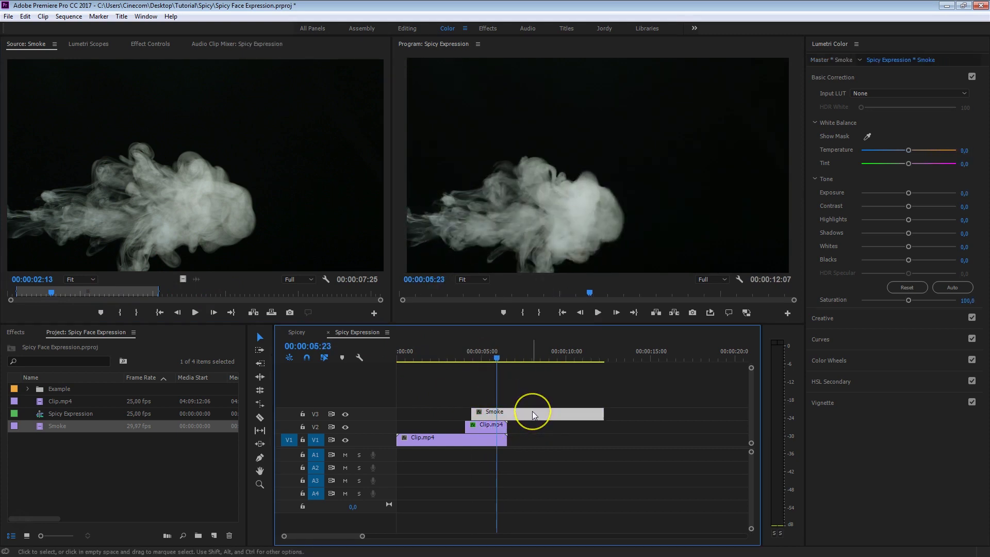
{"action": "key", "text": "space"}
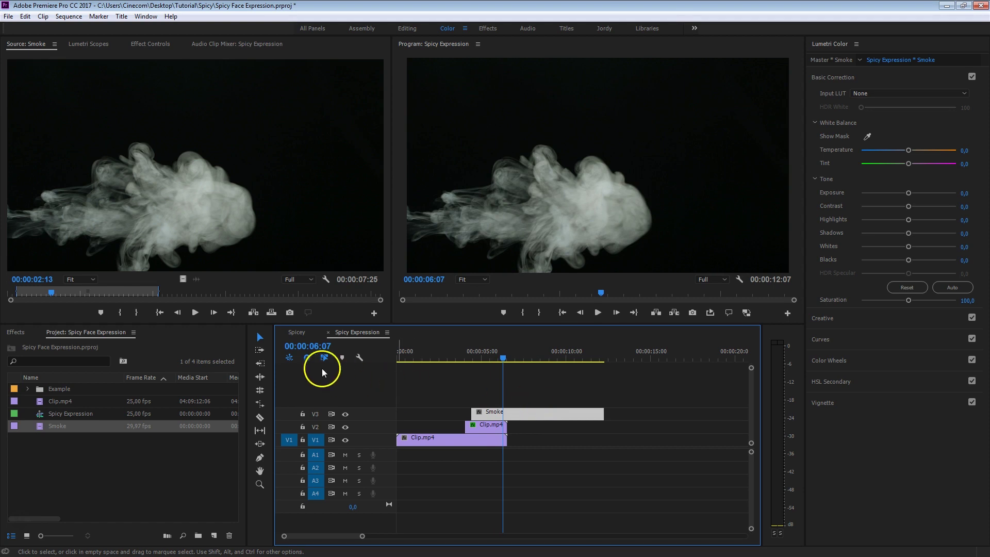
Rate-stretch the Smoke clip into a short, fast burst and replay that section.
{"action": "left_click", "coordinate": [260, 406]}
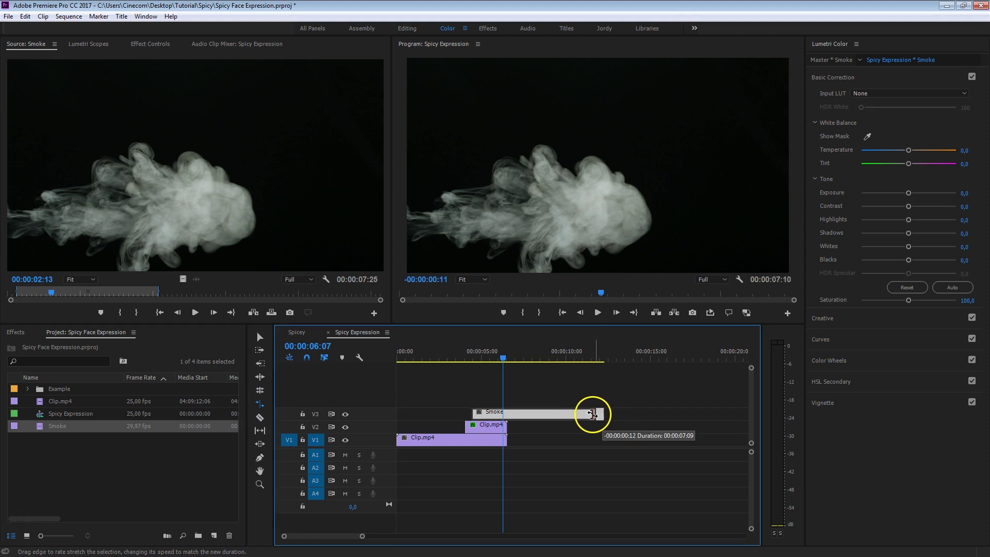
{"action": "left_click_drag", "start_coordinate": [593, 414], "coordinate": [497, 423]}
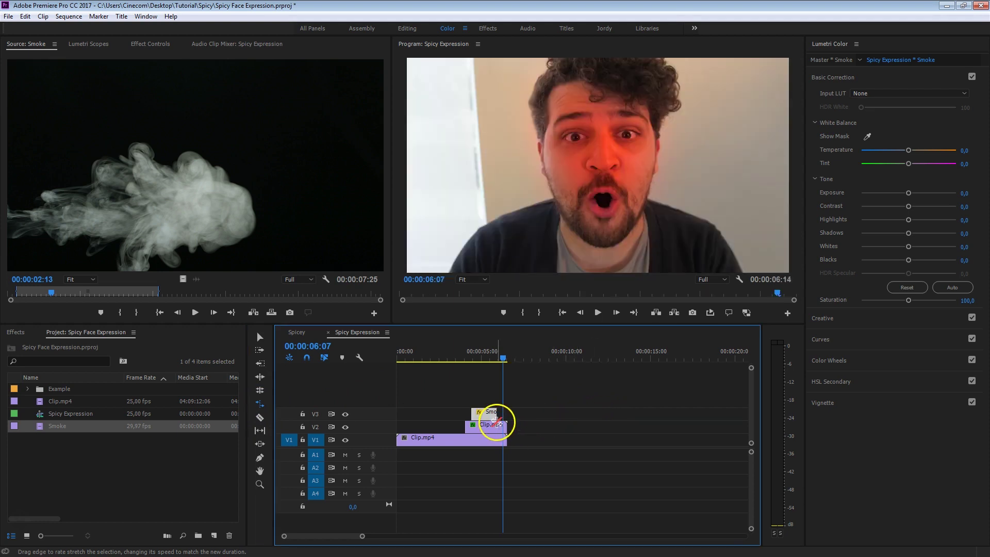
{"action": "left_click", "coordinate": [471, 352]}
{"action": "key", "text": "space"}
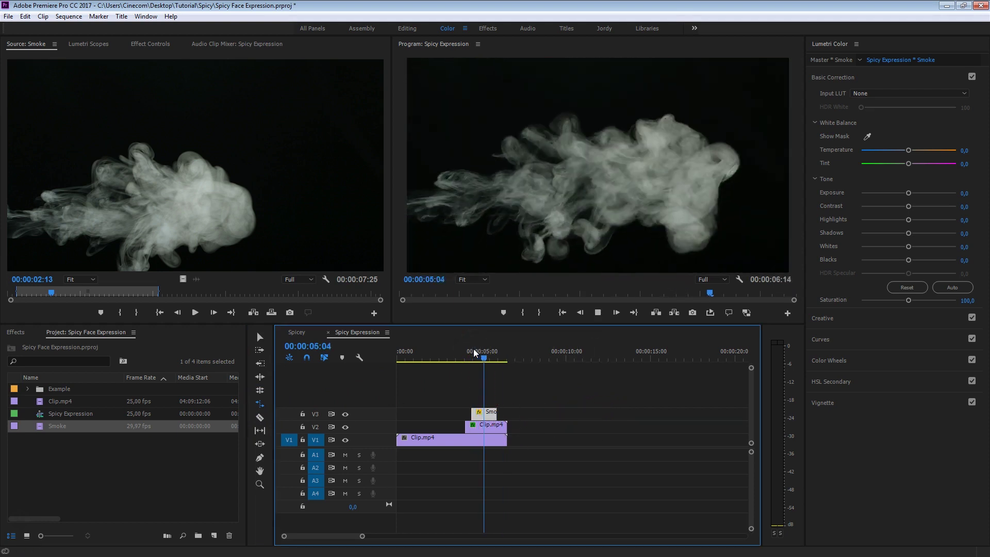
{"action": "left_click", "coordinate": [482, 380]}
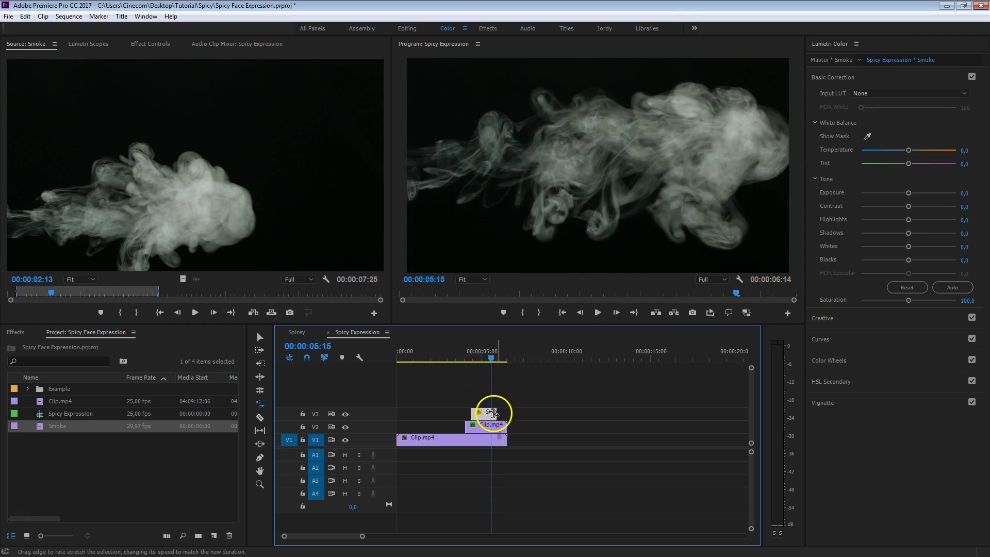
{"action": "left_click", "coordinate": [471, 353]}
{"action": "key", "text": "space"}
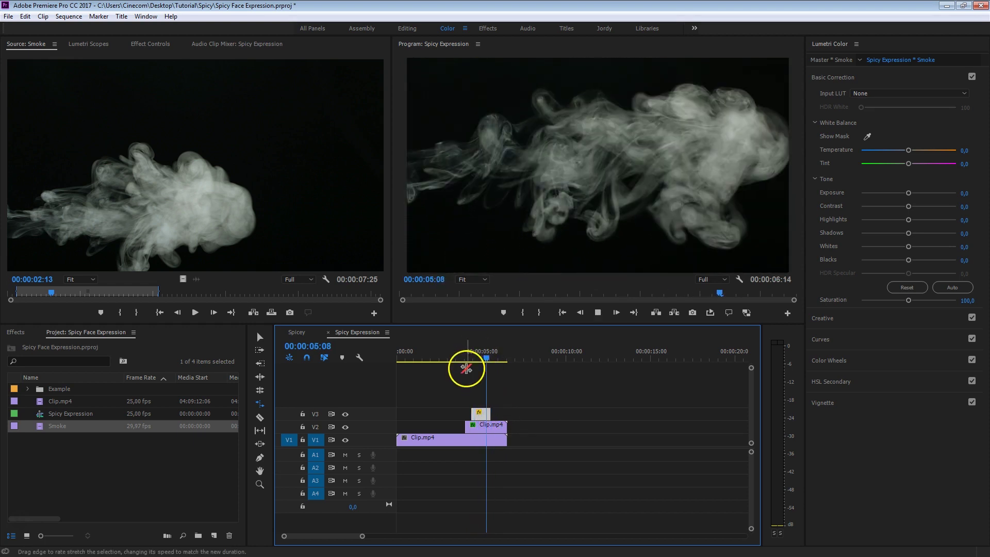
{"action": "key", "text": "space"}
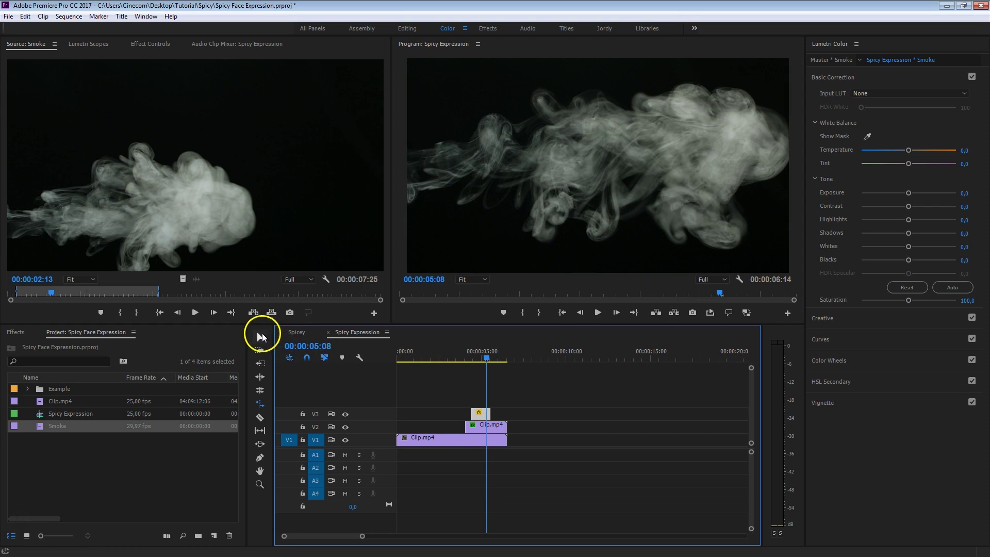
Compare Screen, Color Dodge and Linear Dodge (Add) blend modes on the smoke, keeping Screen.
{"action": "left_click", "coordinate": [261, 337]}
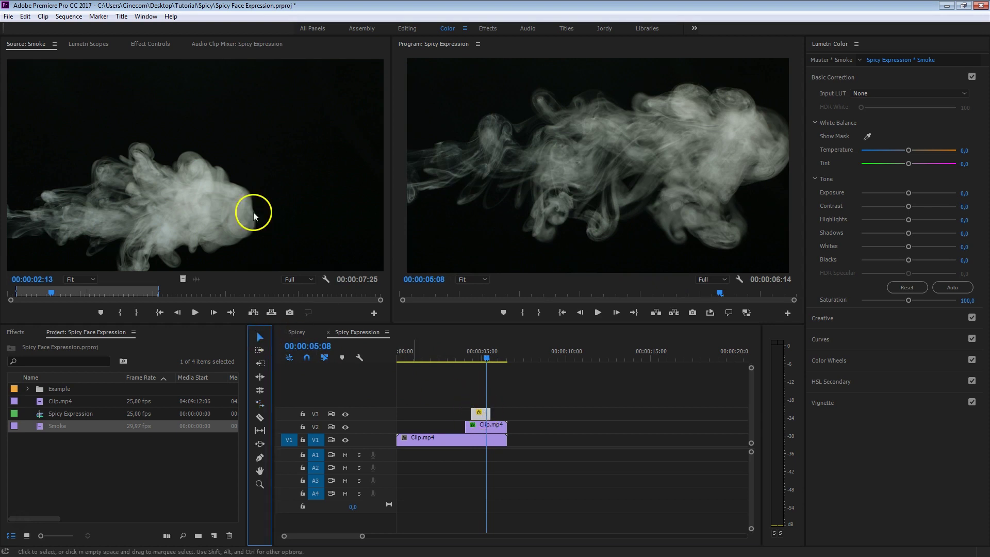
{"action": "left_click", "coordinate": [149, 43]}
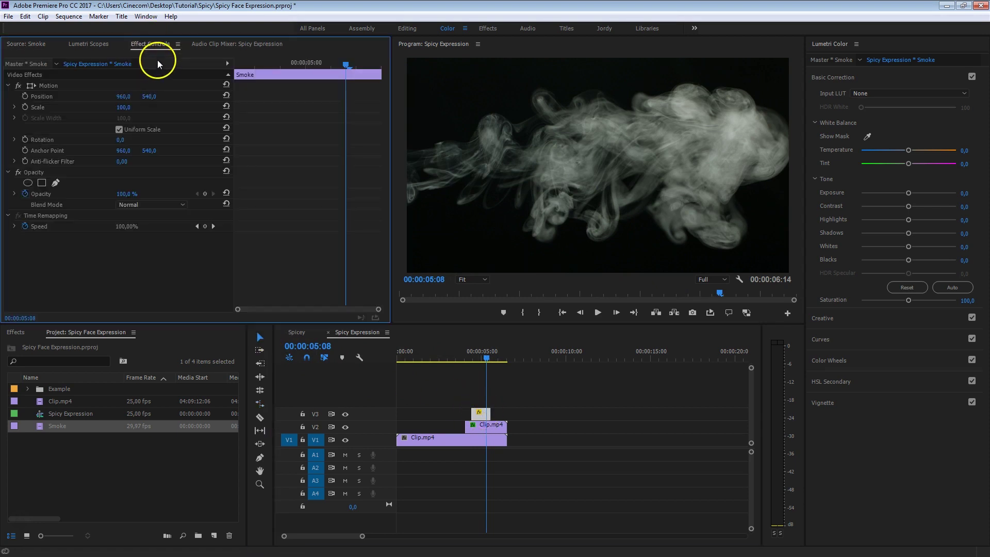
{"action": "left_click", "coordinate": [175, 205]}
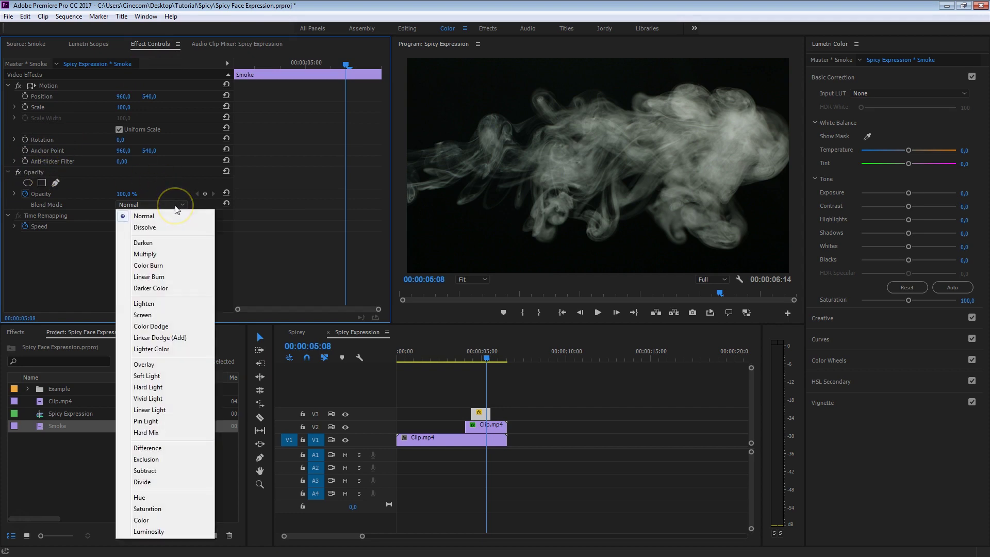
{"action": "left_click", "coordinate": [168, 314]}
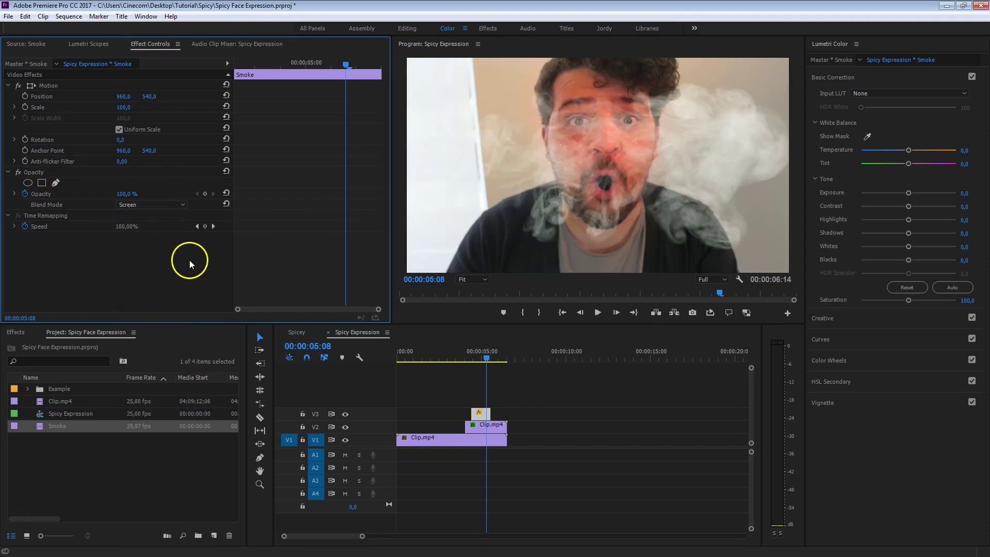
{"action": "left_click", "coordinate": [172, 204]}
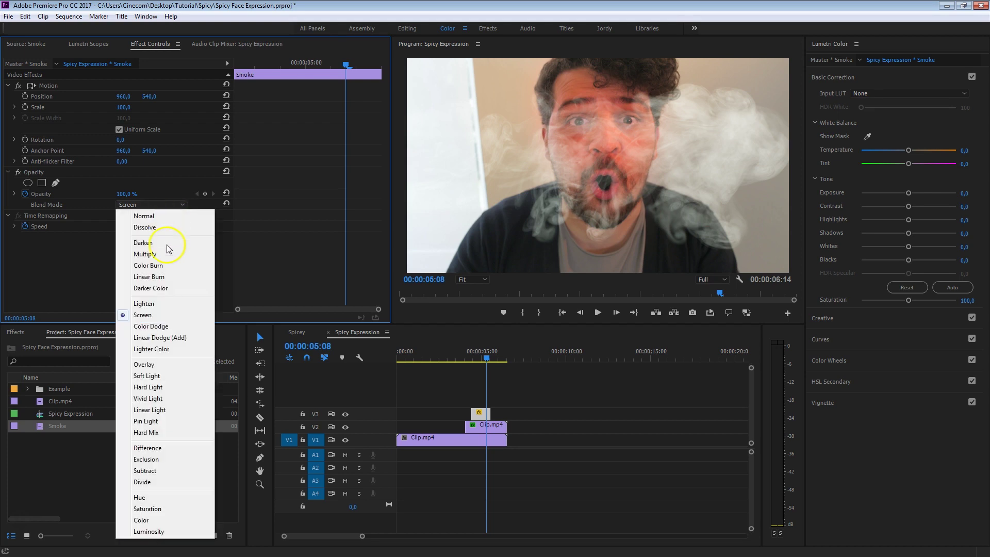
{"action": "left_click", "coordinate": [173, 326]}
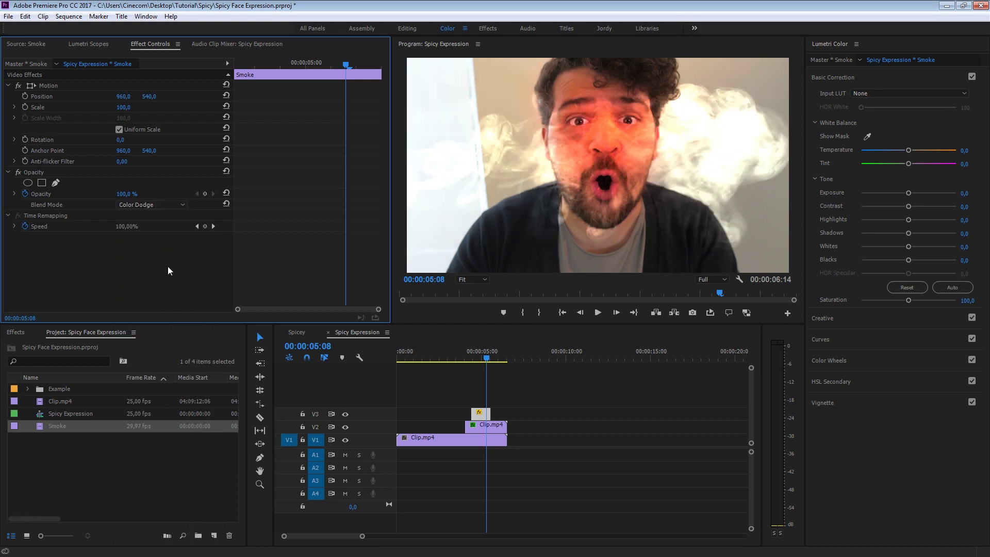
{"action": "left_click", "coordinate": [170, 202]}
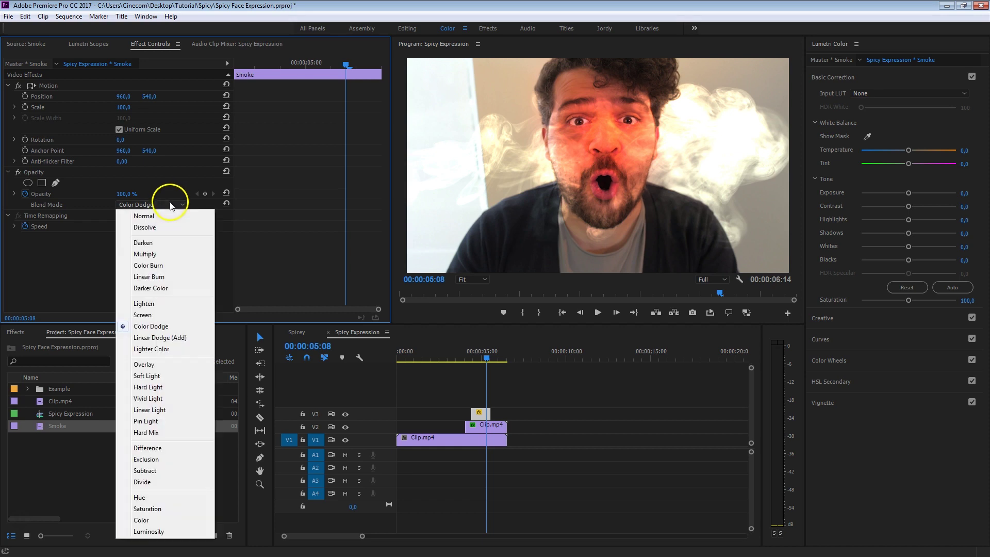
{"action": "left_click", "coordinate": [189, 341]}
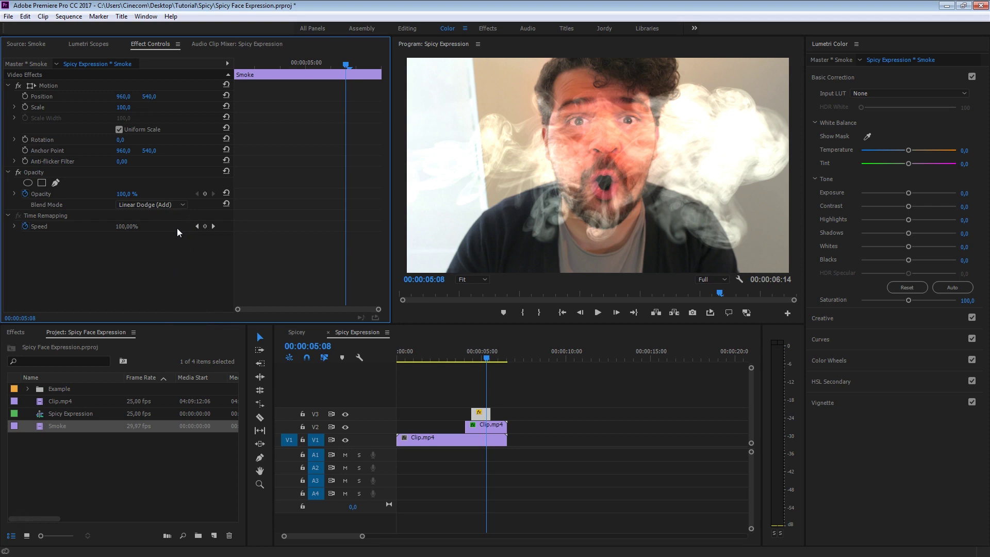
{"action": "left_click", "coordinate": [172, 204]}
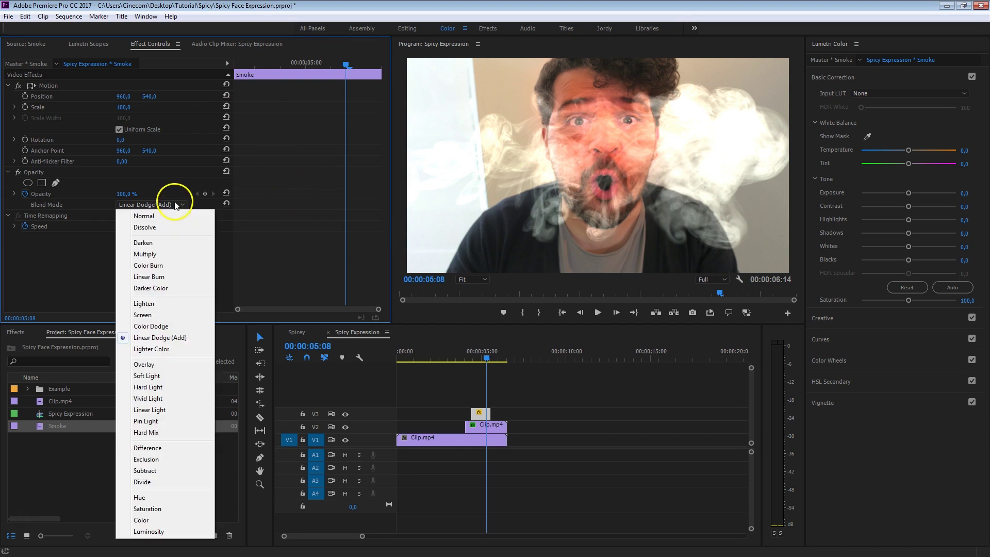
{"action": "left_click", "coordinate": [166, 314]}
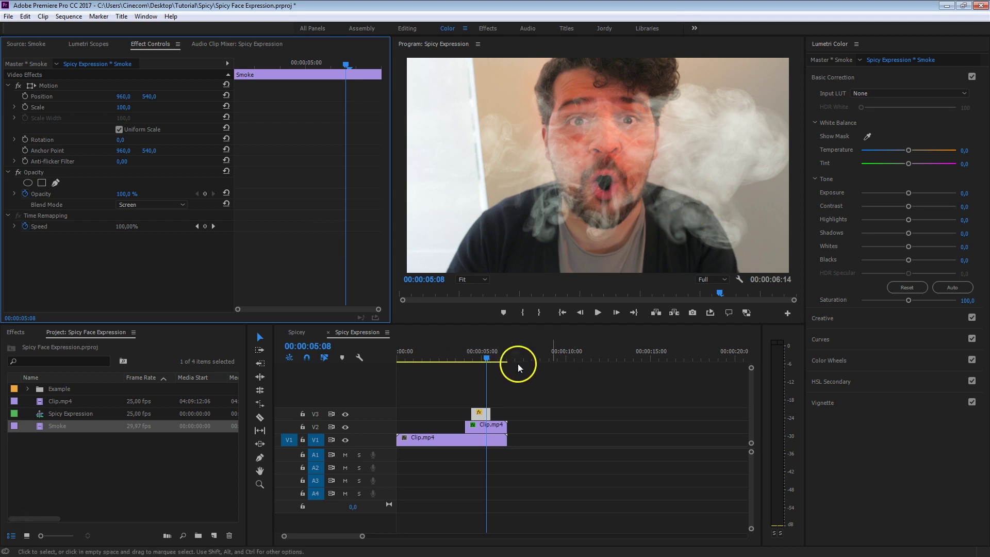
Slide the Smoke clip on V3 so it starts slightly later, at the playhead.
{"action": "left_click_drag", "start_coordinate": [484, 354], "coordinate": [492, 363]}
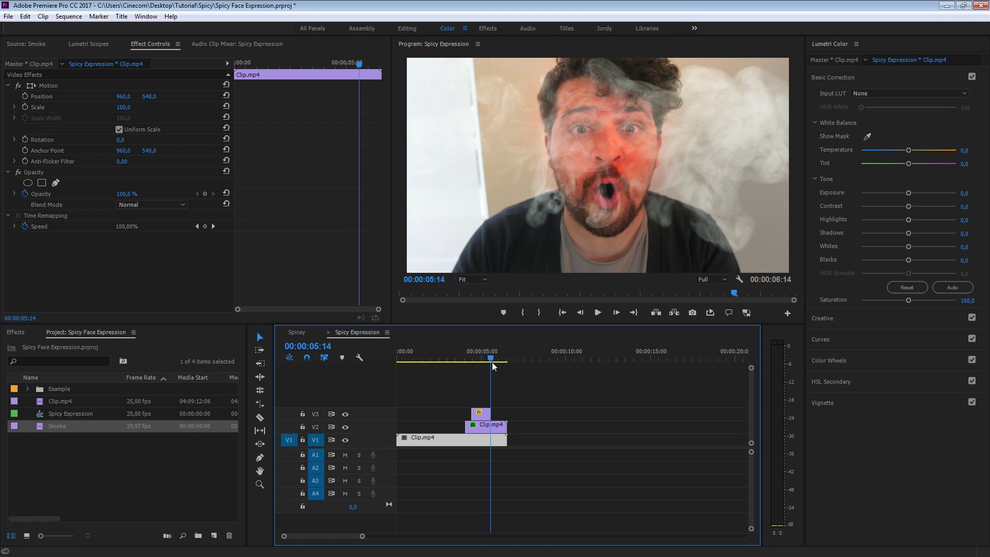
{"action": "left_click_drag", "start_coordinate": [480, 419], "coordinate": [500, 419]}
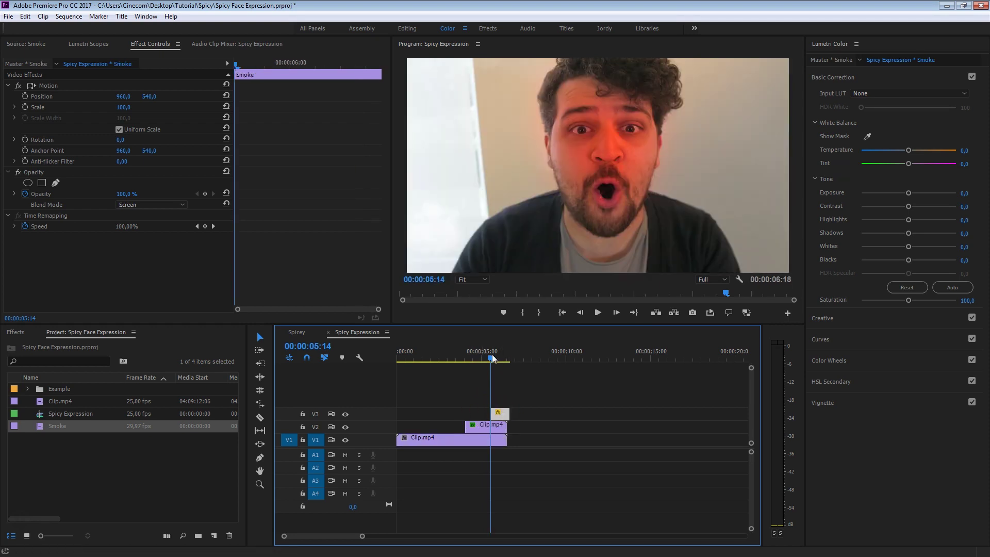
{"action": "left_click", "coordinate": [493, 358]}
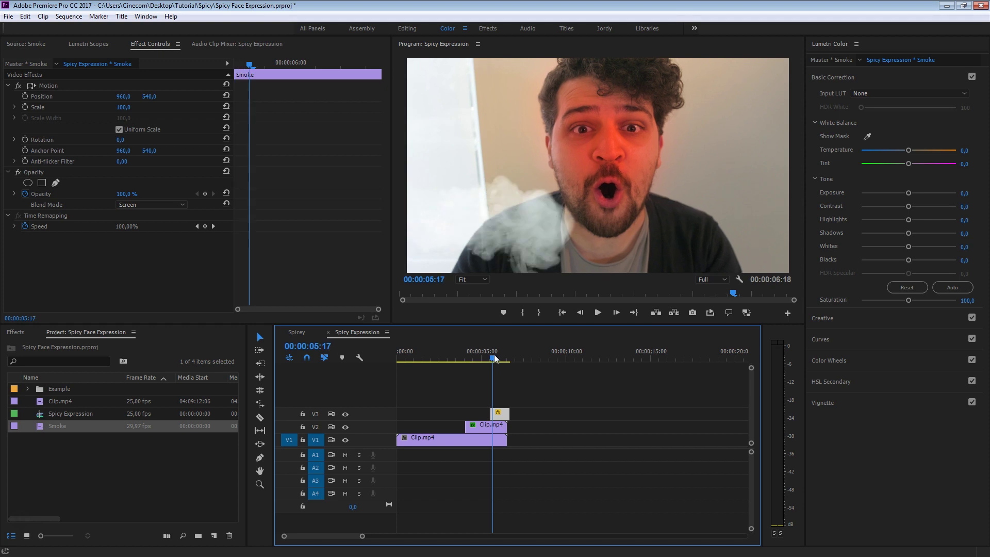
Move the smoke in the Program monitor to the right of the face.
{"action": "left_click", "coordinate": [55, 86]}
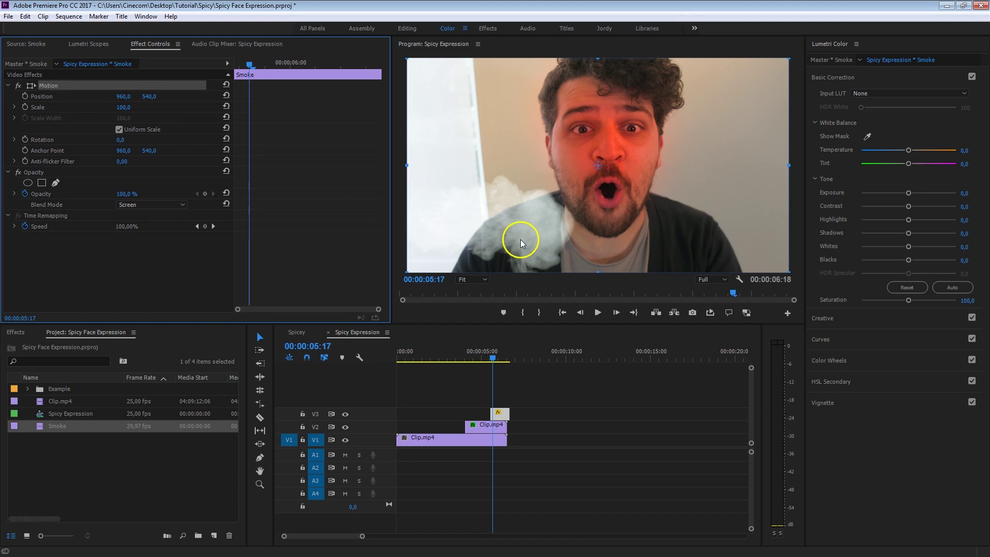
{"action": "left_click_drag", "start_coordinate": [521, 239], "coordinate": [771, 166]}
{"action": "left_click", "coordinate": [627, 369]}
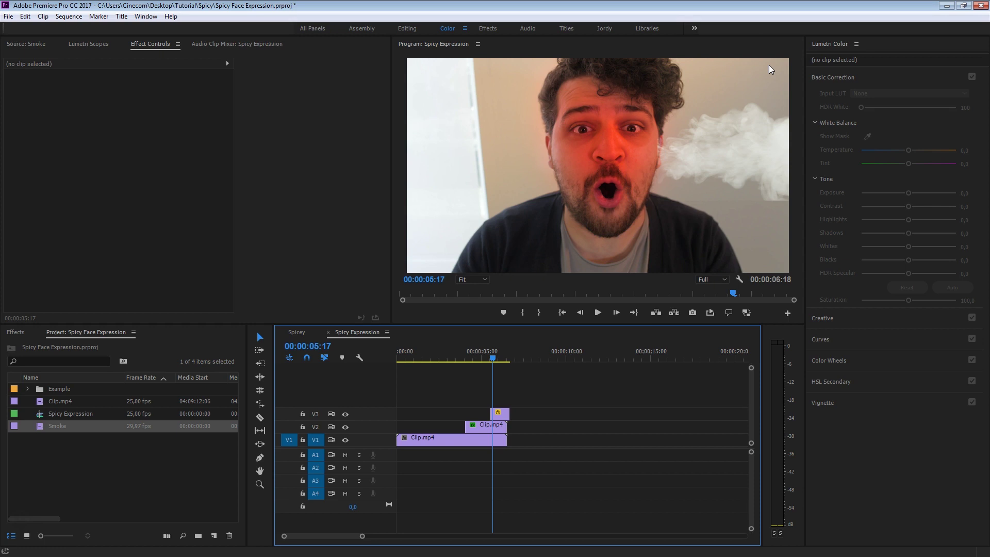
Move the Smoke clip's image back to roughly the frame centre.
{"action": "left_click", "coordinate": [501, 413]}
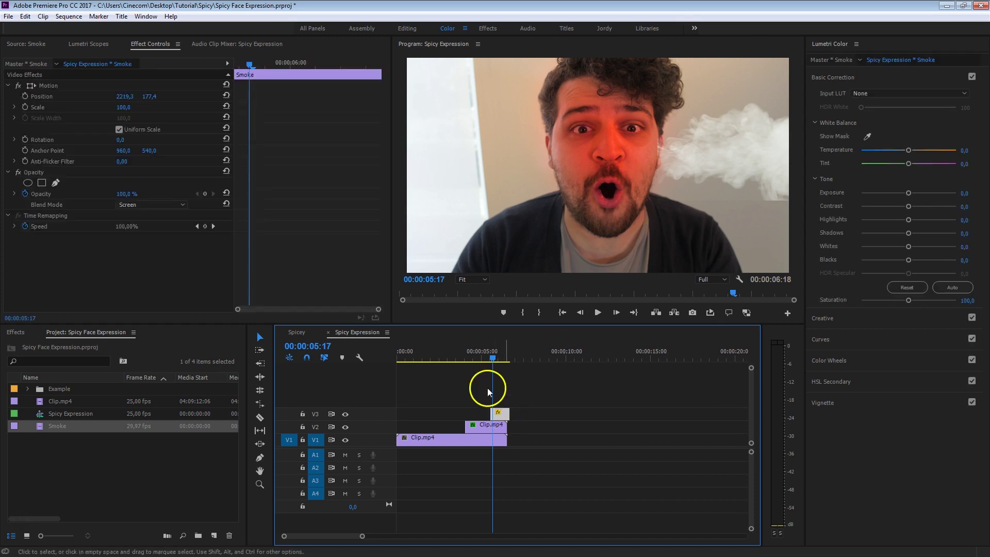
{"action": "left_click", "coordinate": [57, 90]}
{"action": "left_click_drag", "start_coordinate": [724, 141], "coordinate": [485, 222]}
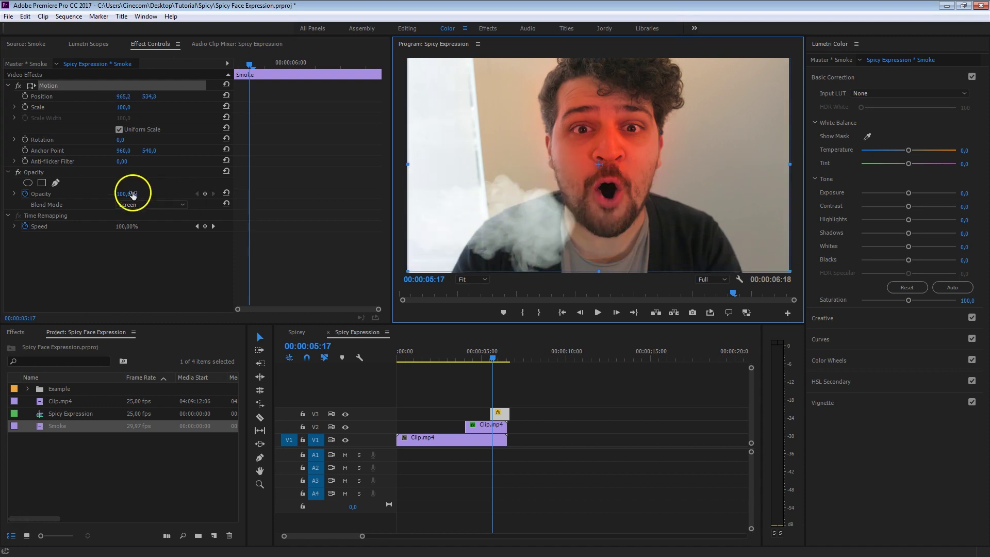
Draw a closed, curved Pen mask around the face on the Smoke clip.
{"action": "left_click", "coordinate": [57, 182]}
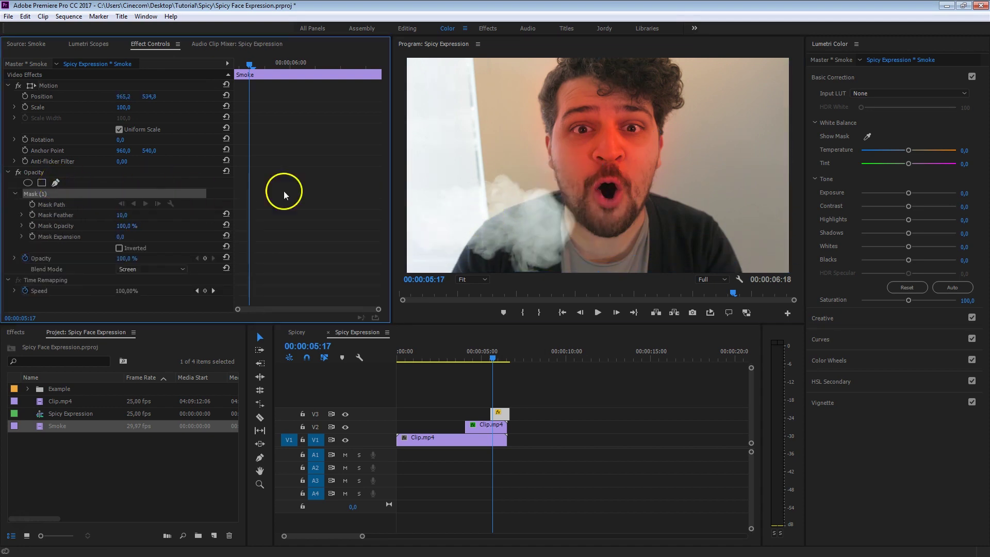
{"action": "left_click", "coordinate": [412, 240]}
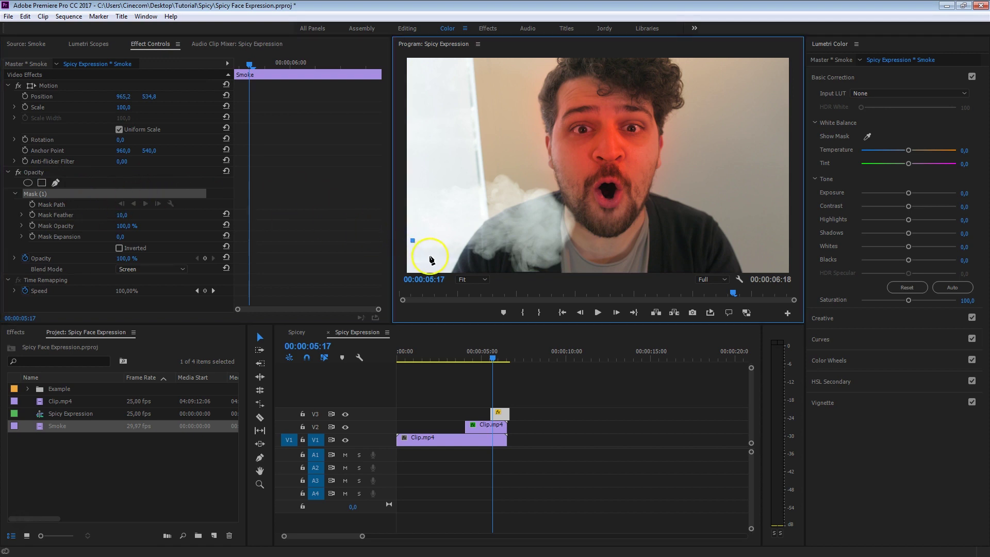
{"action": "left_click_drag", "start_coordinate": [570, 264], "coordinate": [581, 262]}
{"action": "left_click_drag", "start_coordinate": [741, 232], "coordinate": [753, 220]}
{"action": "left_click_drag", "start_coordinate": [726, 127], "coordinate": [729, 125]}
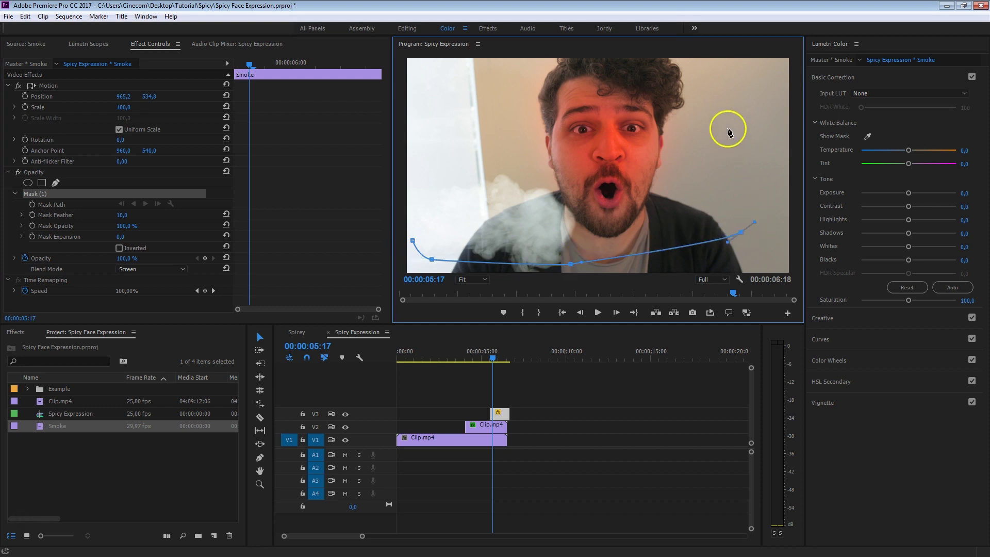
{"action": "left_click_drag", "start_coordinate": [608, 86], "coordinate": [566, 92]}
{"action": "left_click_drag", "start_coordinate": [469, 123], "coordinate": [445, 141]}
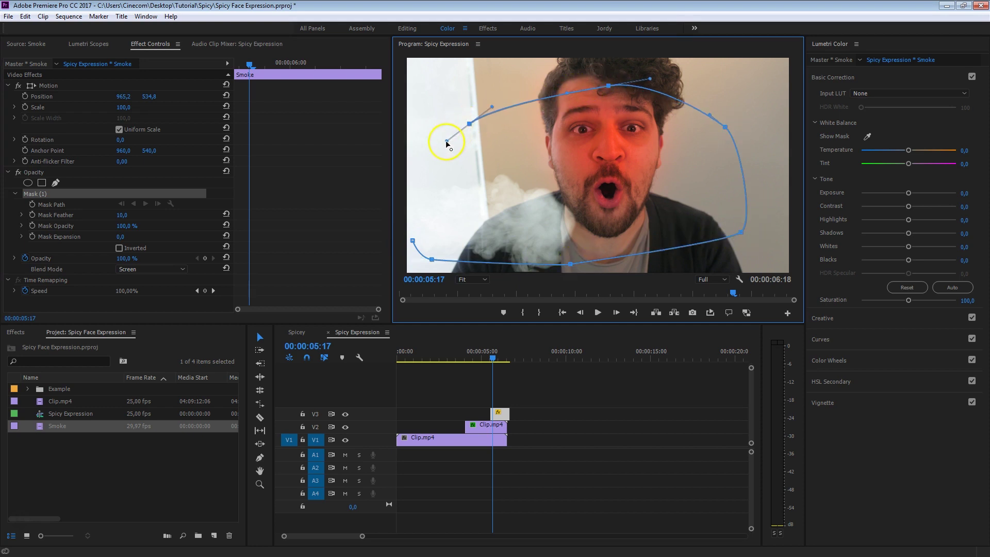
{"action": "left_click", "coordinate": [410, 239]}
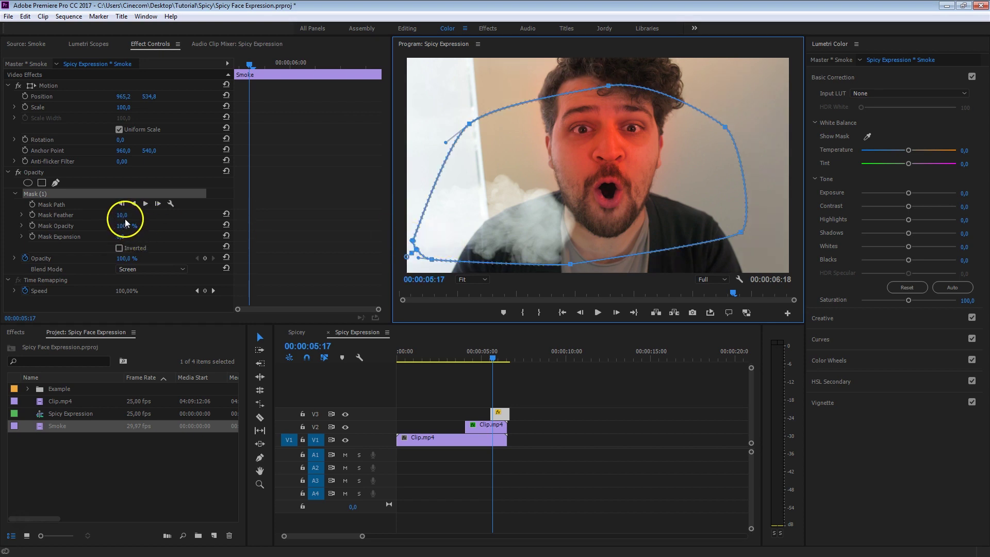
Increase the mask feather to soften its edge and preview the masked smoke.
{"action": "left_click_drag", "start_coordinate": [127, 216], "coordinate": [131, 215]}
{"action": "left_click", "coordinate": [491, 359]}
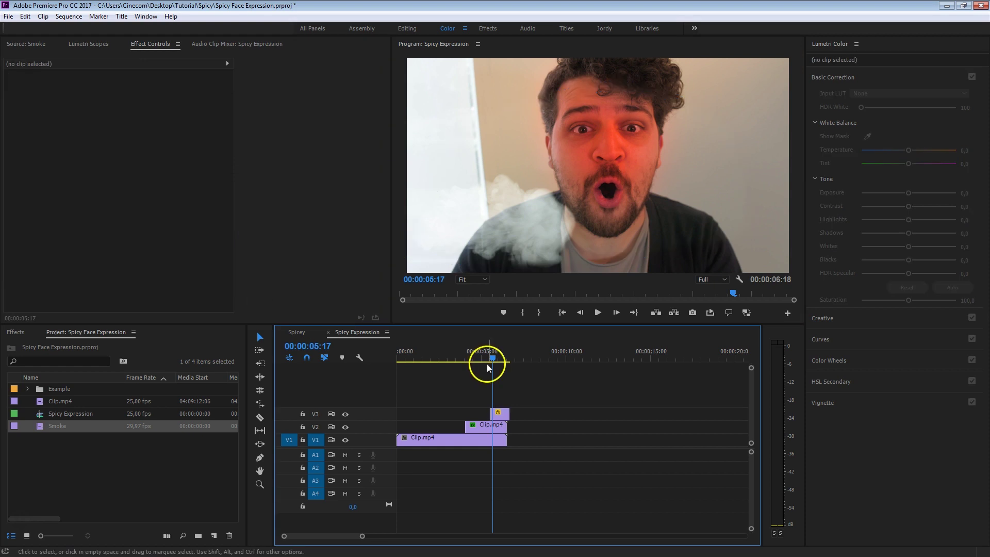
{"action": "left_click_drag", "start_coordinate": [496, 355], "coordinate": [494, 357]}
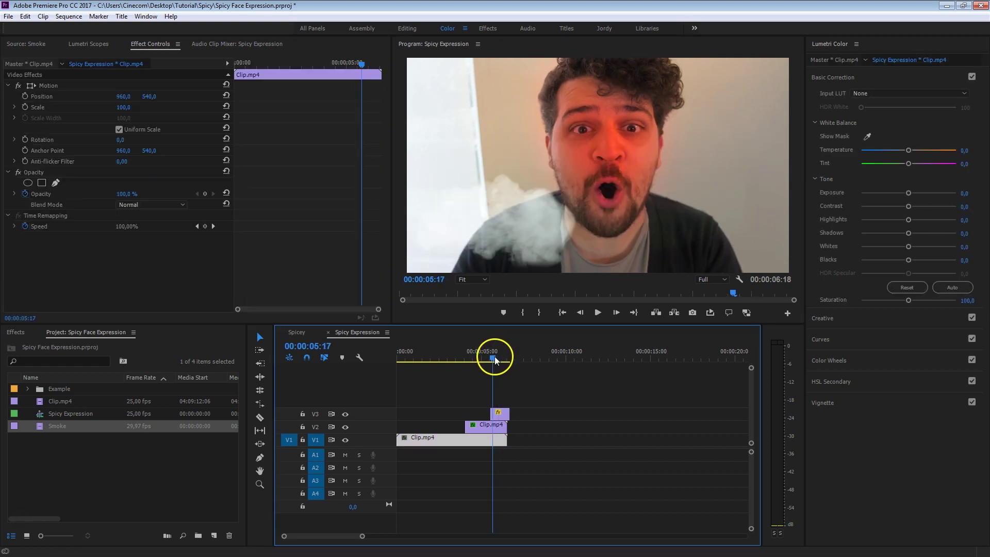
Move the smoke beside the right ear at 1877.2, 242.2 and scale it to 65.9%.
{"action": "left_click", "coordinate": [503, 413]}
{"action": "left_click_drag", "start_coordinate": [557, 232], "coordinate": [790, 152]}
{"action": "left_click_drag", "start_coordinate": [652, 183], "coordinate": [684, 156]}
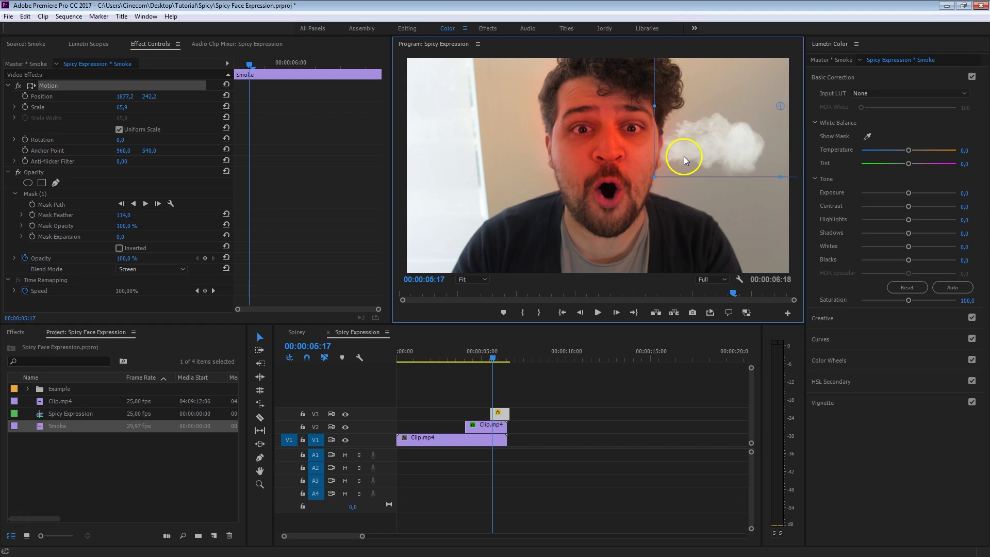
Scrub and play back the smoke puff from just before it appears.
{"action": "left_click", "coordinate": [495, 439]}
{"action": "left_click", "coordinate": [487, 354]}
{"action": "left_click_drag", "start_coordinate": [487, 354], "coordinate": [494, 357]}
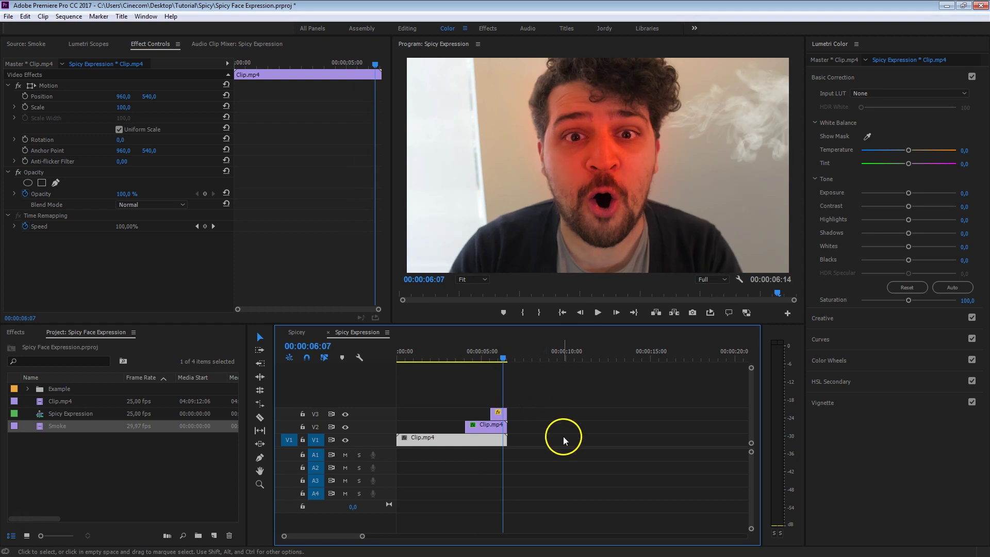
{"action": "left_click", "coordinate": [497, 415]}
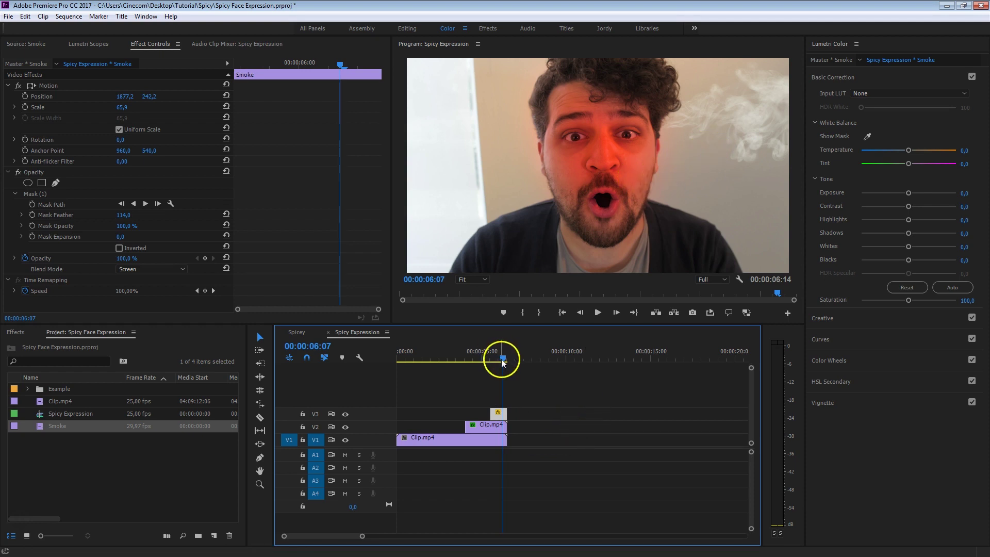
{"action": "left_click_drag", "start_coordinate": [503, 361], "coordinate": [497, 363]}
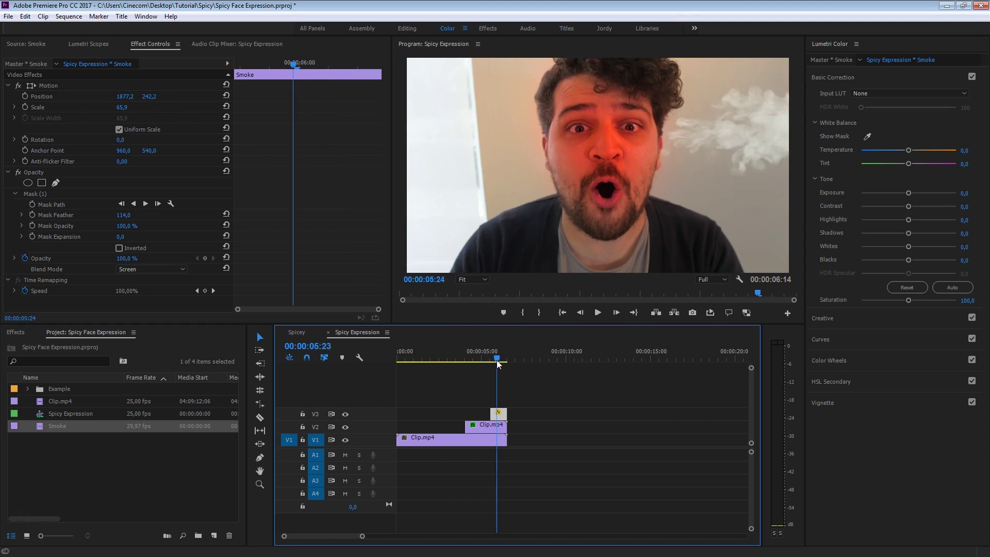
{"action": "key", "text": "space"}
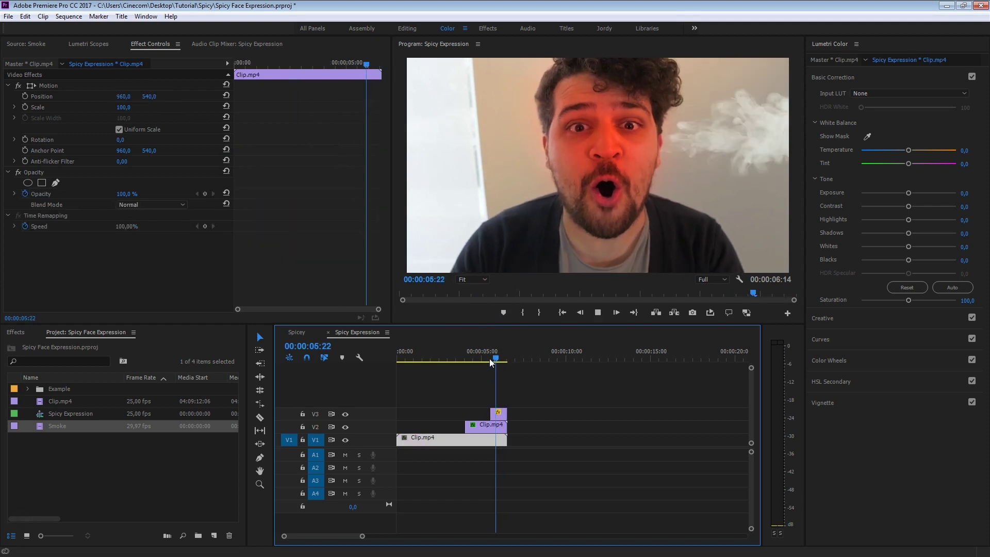
{"action": "left_click", "coordinate": [500, 352]}
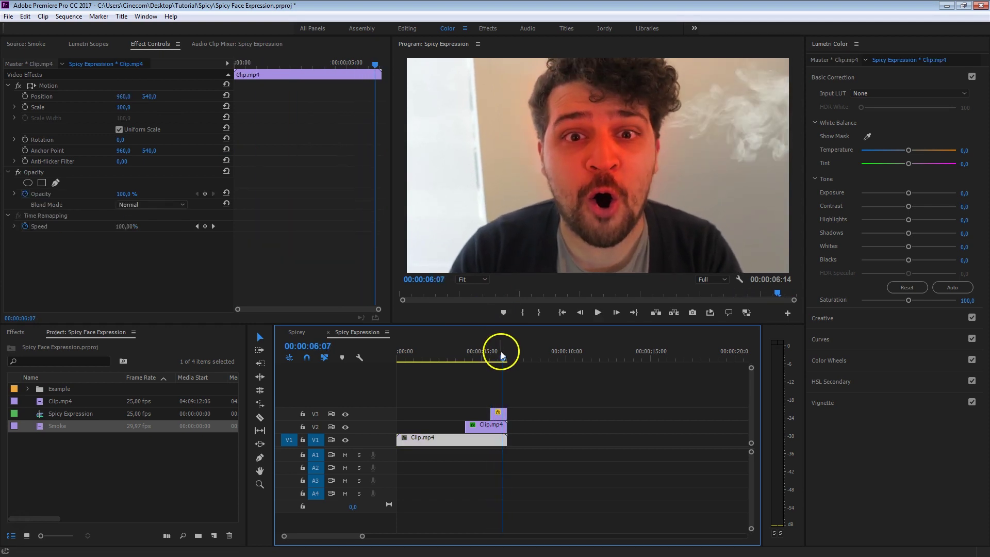
{"action": "left_click_drag", "start_coordinate": [501, 352], "coordinate": [499, 355]}
{"action": "key", "text": "Up"}
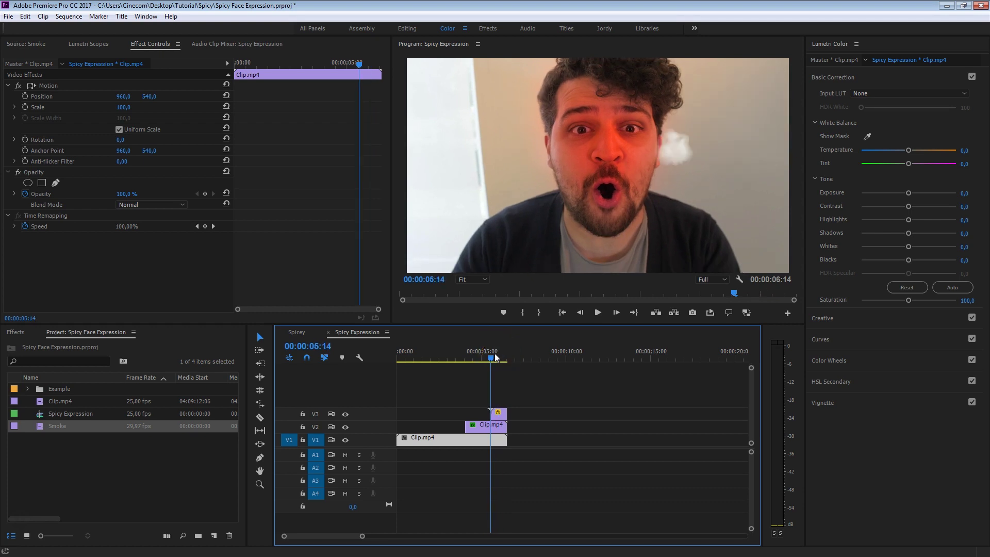
Keyframe the smoke's Position at 5:14, then drag it lower to 1853.9, 366.5 at 6:03.
{"action": "left_click", "coordinate": [499, 416]}
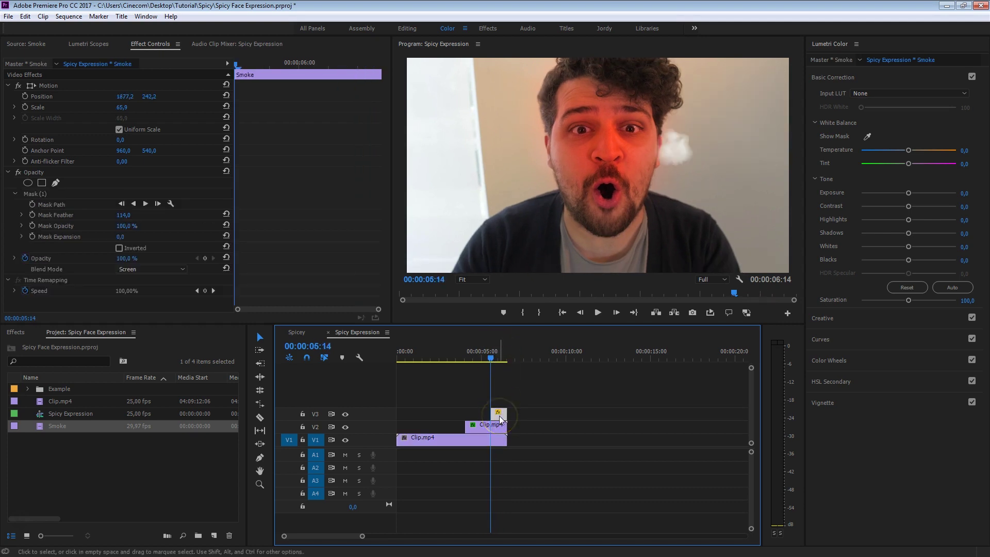
{"action": "left_click", "coordinate": [24, 96]}
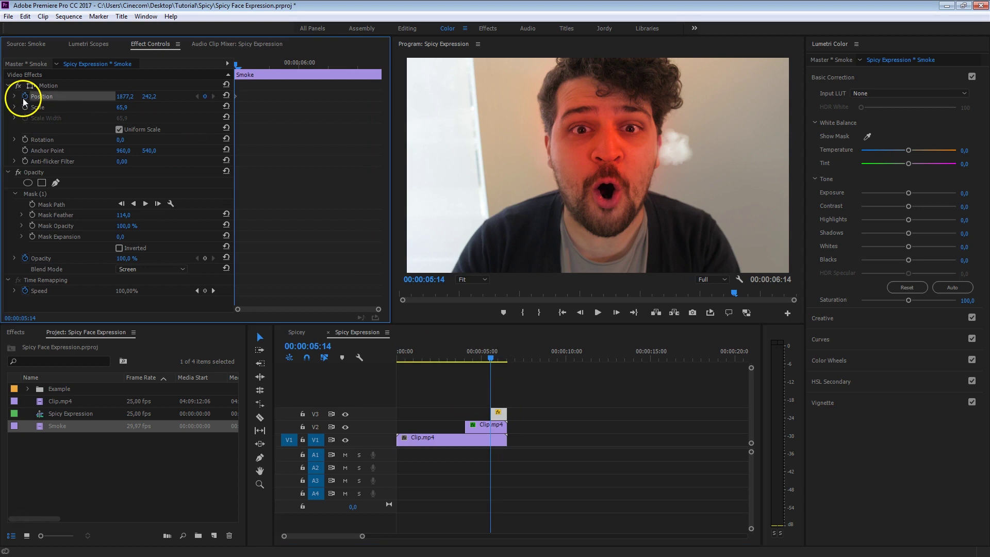
{"action": "left_click_drag", "start_coordinate": [241, 63], "coordinate": [316, 62]}
{"action": "left_click", "coordinate": [41, 86]}
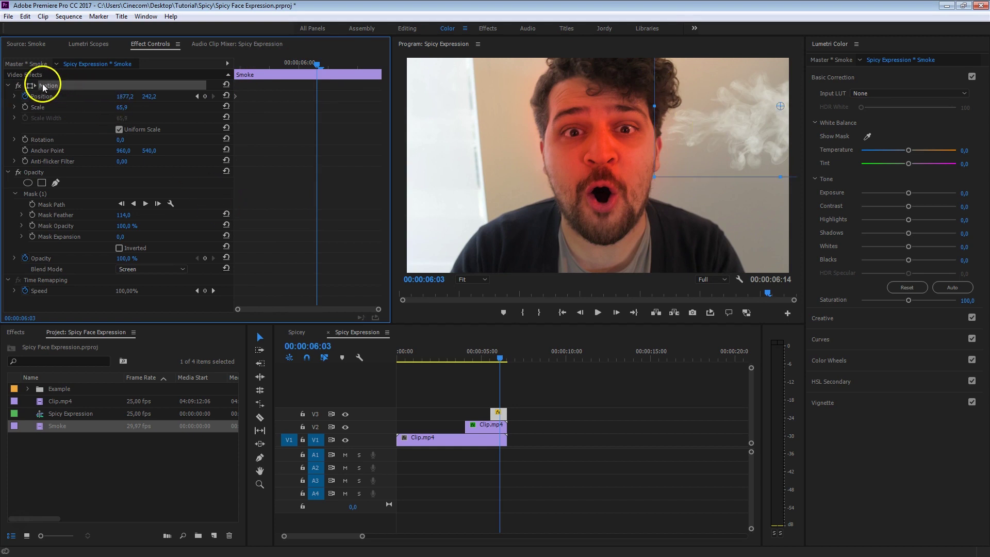
{"action": "left_click", "coordinate": [712, 115]}
{"action": "left_click_drag", "start_coordinate": [716, 137], "coordinate": [707, 140]}
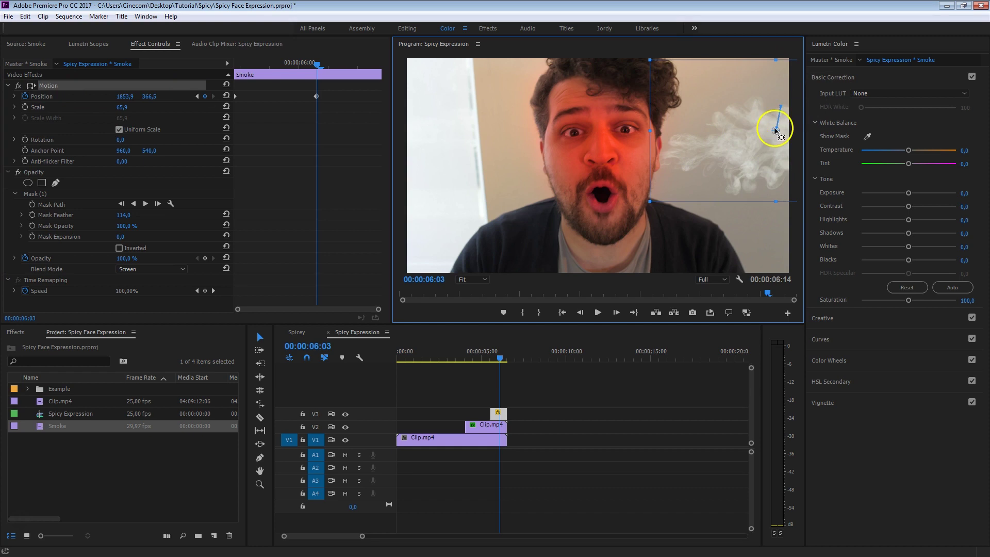
{"action": "left_click", "coordinate": [316, 96]}
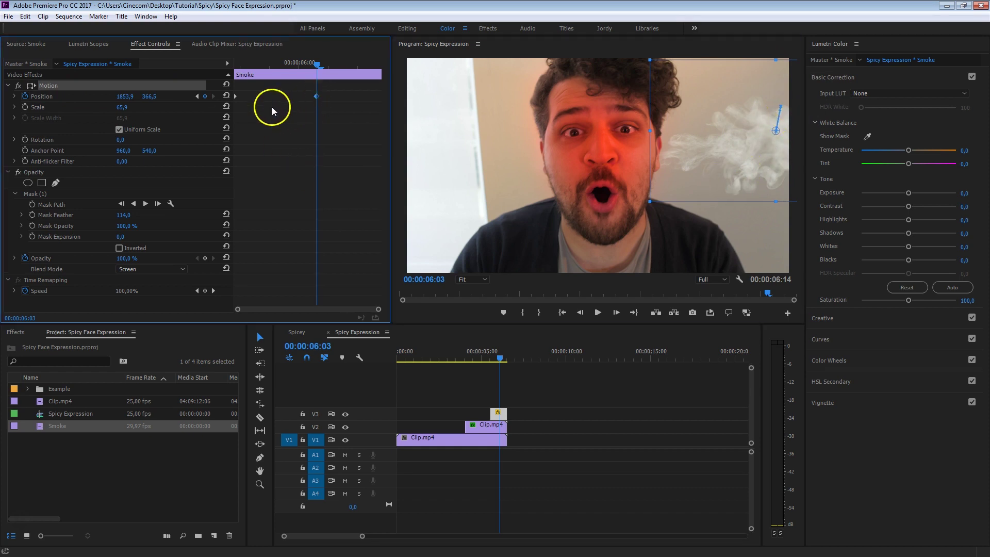
Play back the drifting smoke animation from the start of the clip.
{"action": "left_click", "coordinate": [492, 356]}
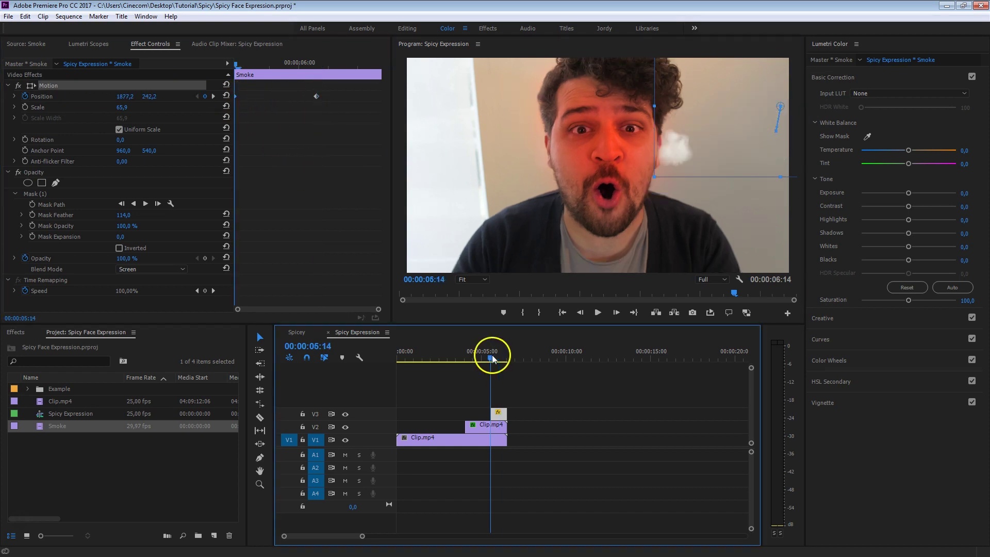
{"action": "left_click", "coordinate": [574, 435]}
{"action": "key", "text": "space"}
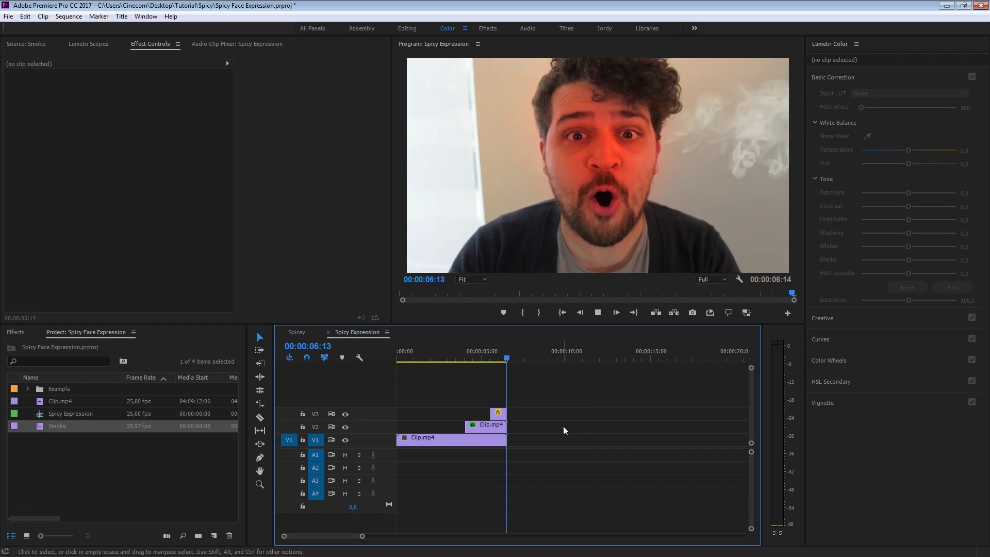
{"action": "left_click", "coordinate": [488, 354]}
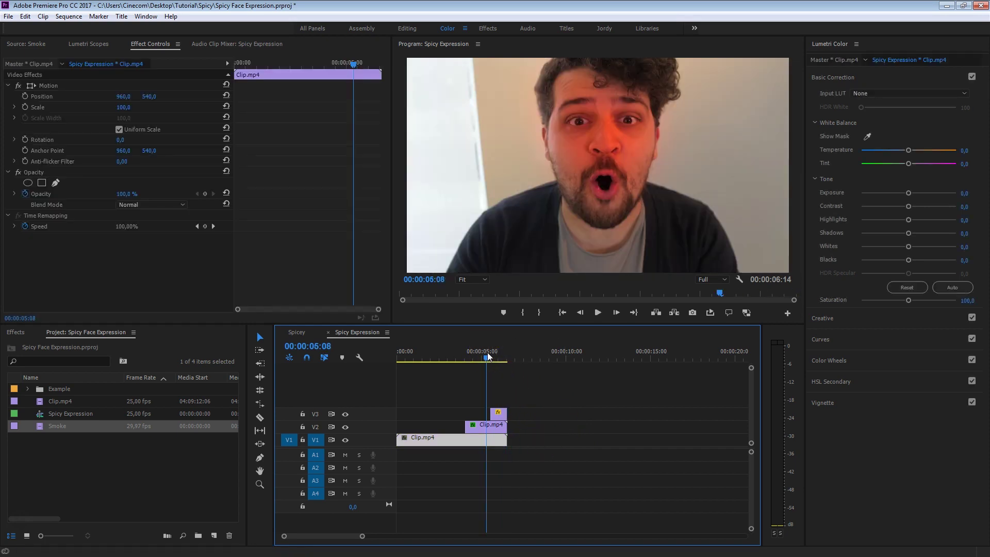
{"action": "mouse_move", "coordinate": [487, 352]}
{"action": "left_mouse_down"}
{"action": "mouse_move", "coordinate": [514, 366]}
{"action": "mouse_move", "coordinate": [497, 419]}
{"action": "mouse_move", "coordinate": [487, 347]}
{"action": "left_mouse_up"}
{"action": "key", "text": "space"}
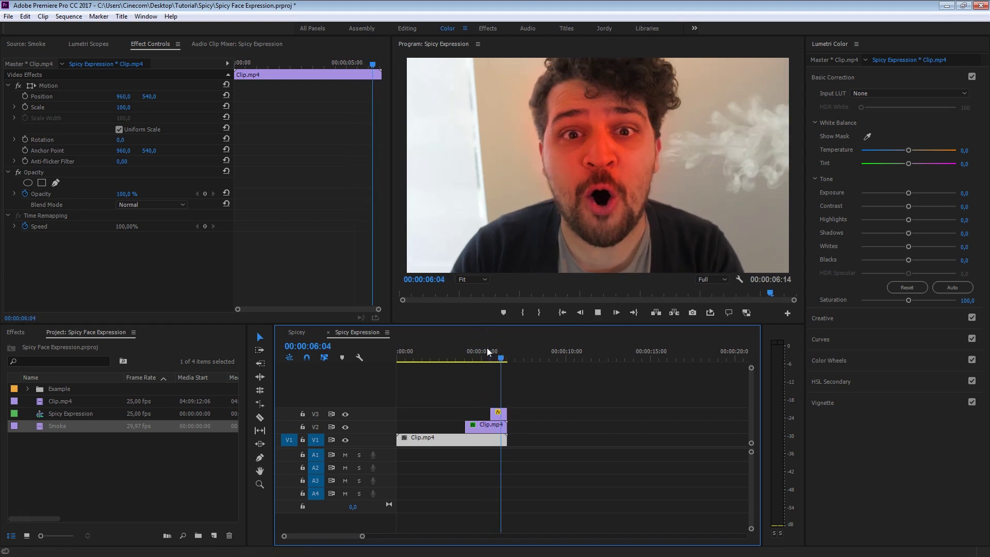
{"action": "key", "text": "space"}
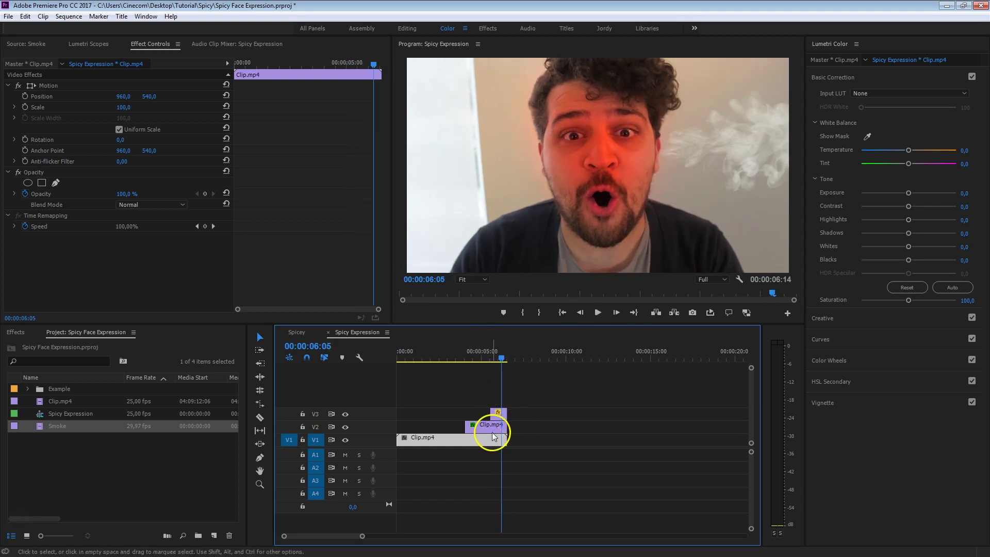
Duplicate the Smoke clip onto V4 and rotate the copy to about -185°.
{"action": "left_click", "coordinate": [498, 415]}
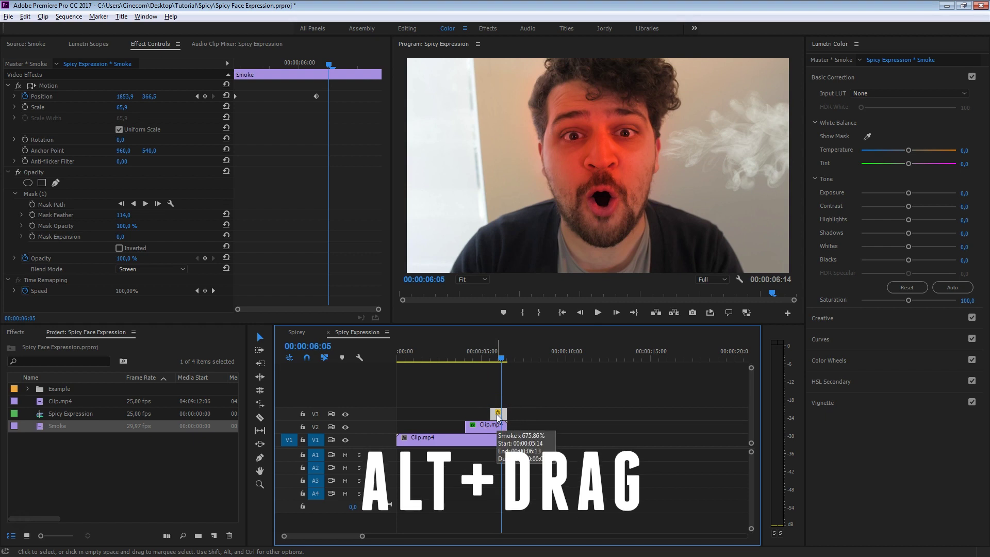
{"action": "left_click_drag", "start_coordinate": [498, 416], "coordinate": [500, 407]}
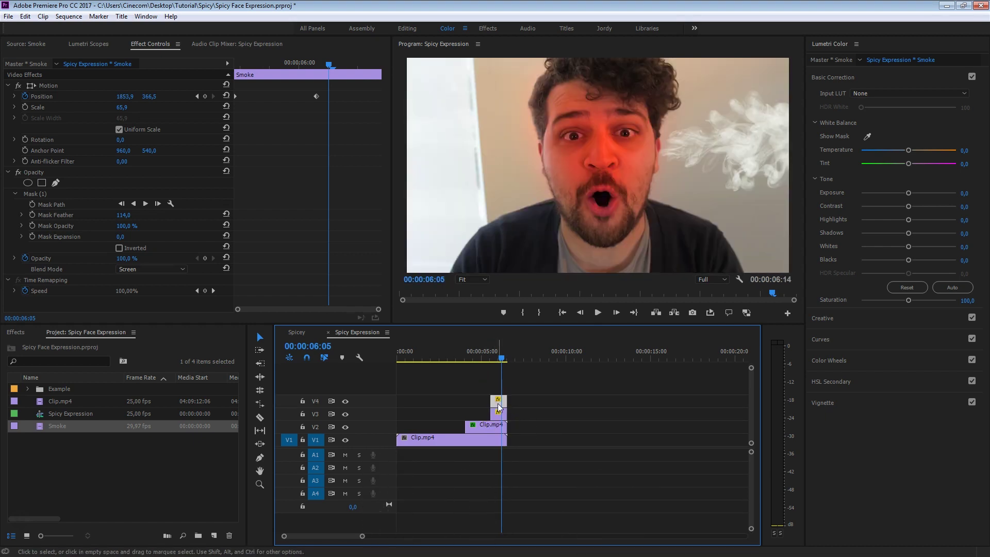
{"action": "left_click", "coordinate": [42, 108]}
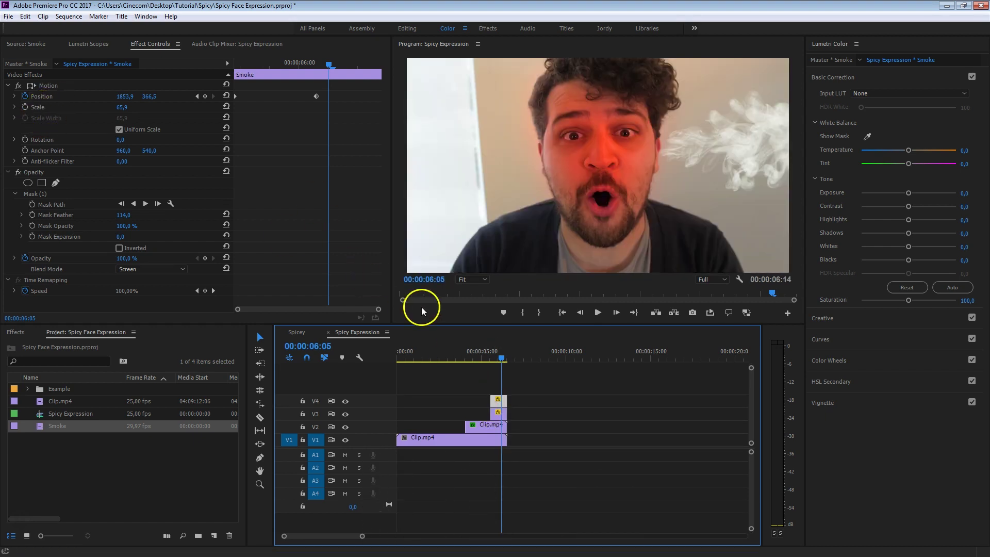
{"action": "left_click_drag", "start_coordinate": [123, 144], "coordinate": [26, 169]}
{"action": "left_click", "coordinate": [48, 85]}
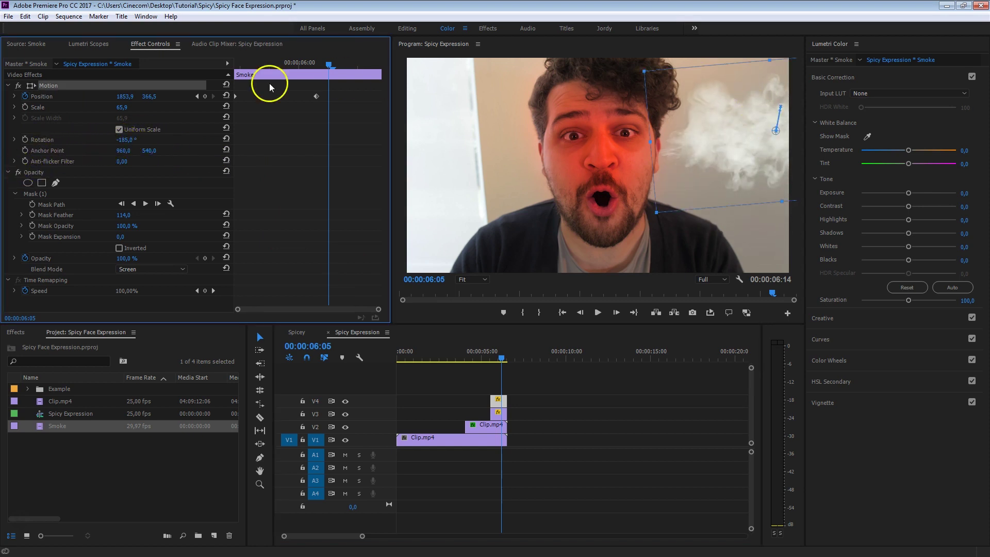
Move the duplicate smoke to the left side of the face and tilt it to -176°.
{"action": "left_click_drag", "start_coordinate": [680, 165], "coordinate": [409, 202]}
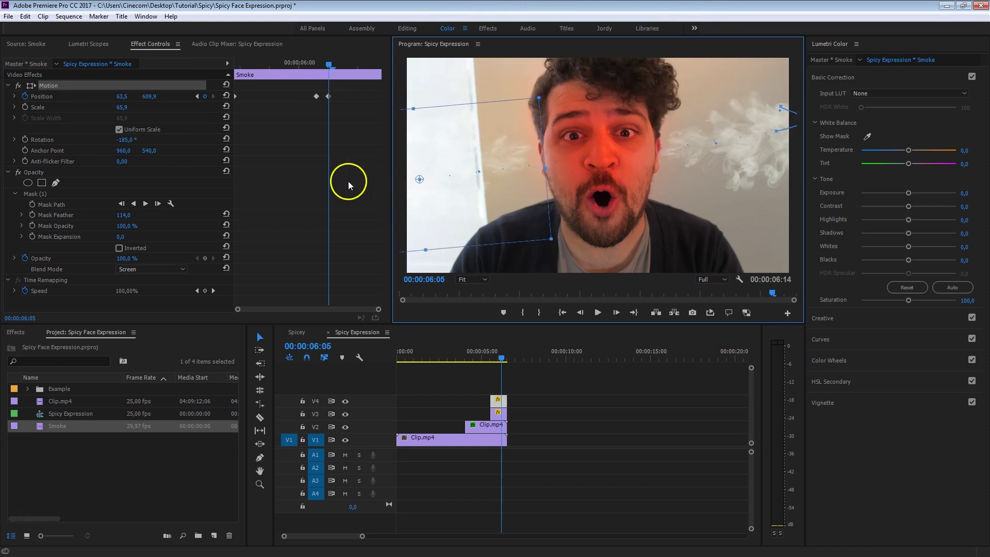
{"action": "left_click", "coordinate": [127, 139]}
{"action": "left_click_drag", "start_coordinate": [126, 139], "coordinate": [137, 143]}
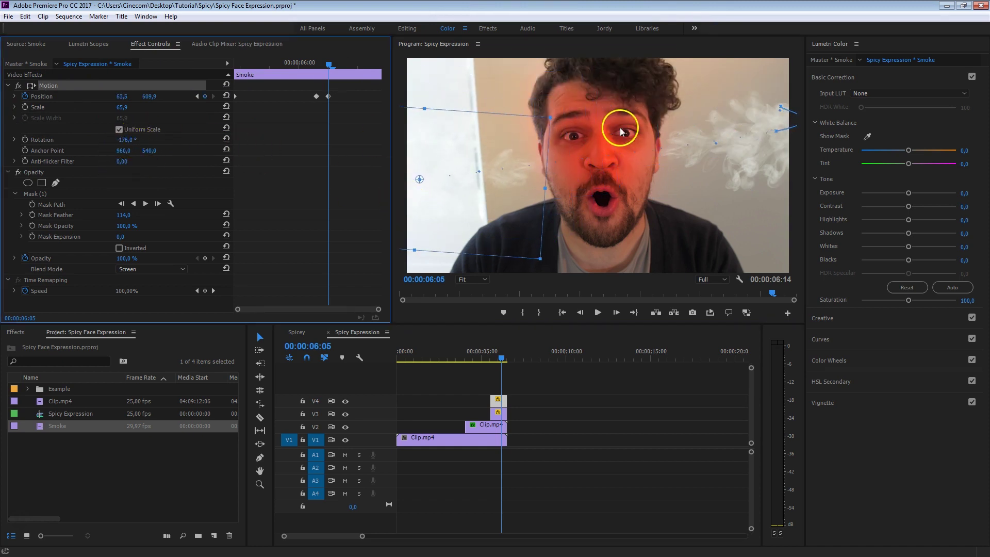
{"action": "left_click_drag", "start_coordinate": [620, 127], "coordinate": [630, 117]}
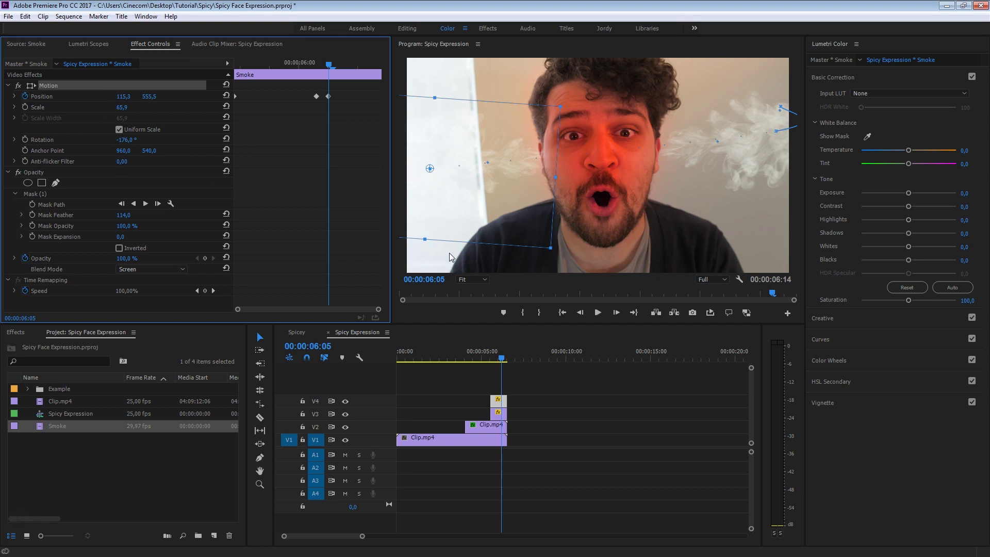
Delete the copy's old Position keyframes and place it beside the left ear at 05:15.
{"action": "left_click", "coordinate": [25, 96]}
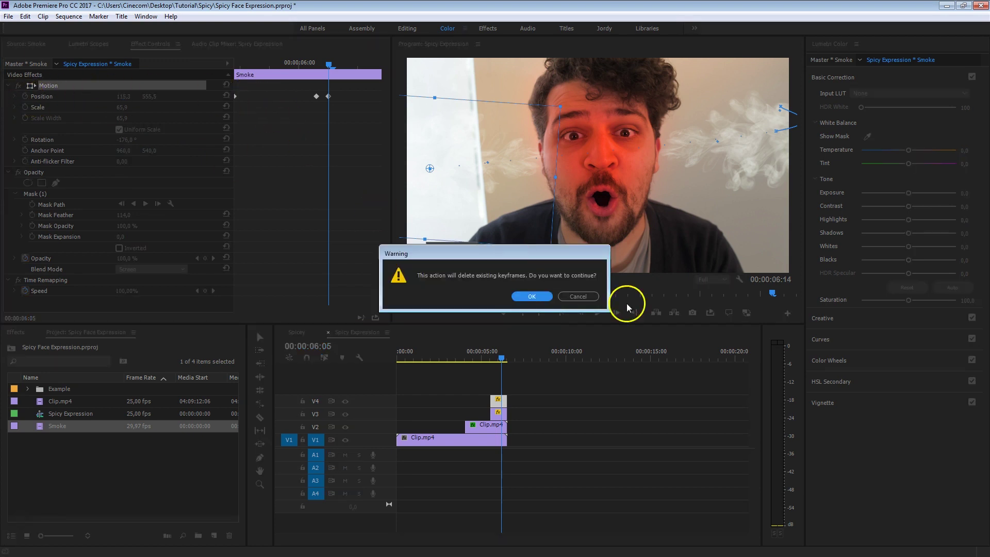
{"action": "left_click", "coordinate": [550, 303]}
{"action": "left_click", "coordinate": [243, 58]}
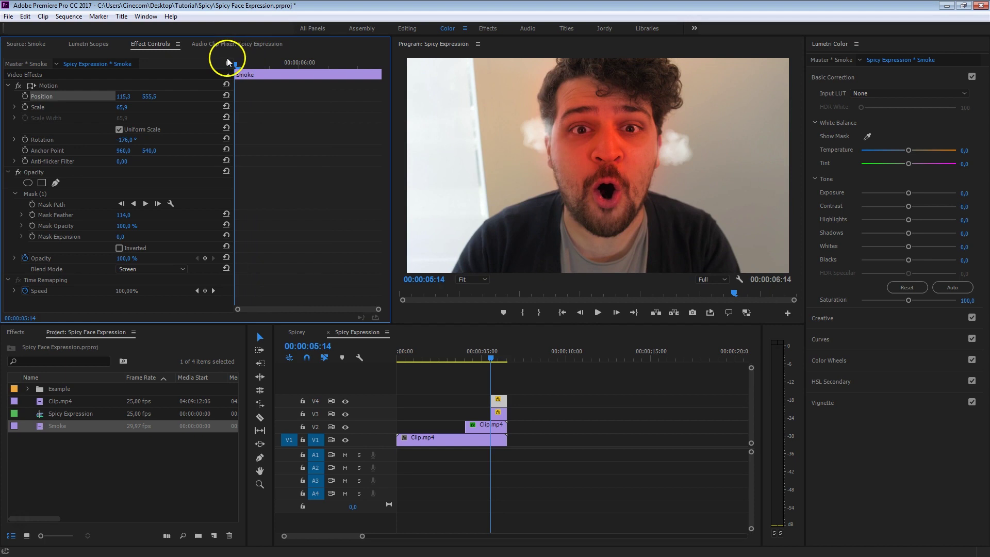
{"action": "left_click_drag", "start_coordinate": [227, 58], "coordinate": [240, 65]}
{"action": "left_click", "coordinate": [59, 91]}
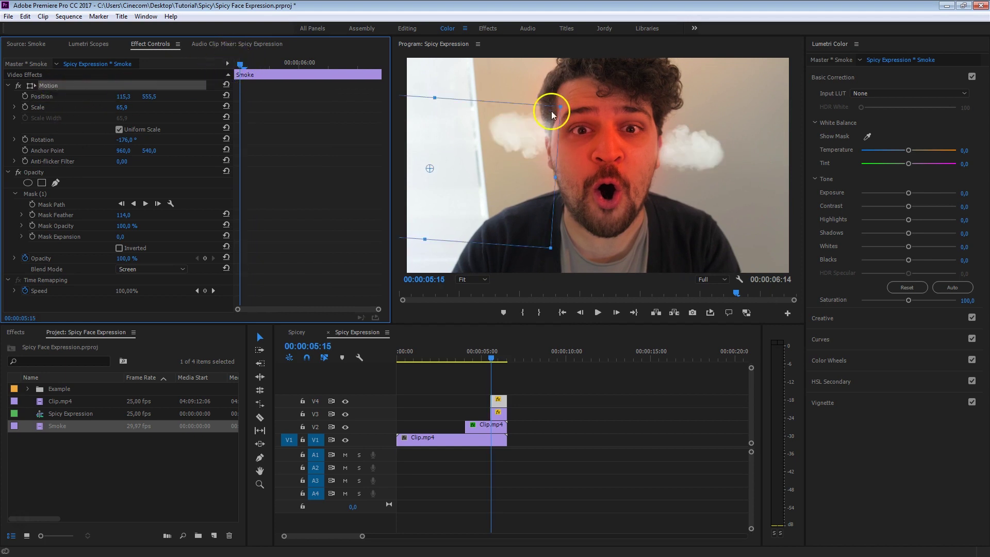
{"action": "left_click_drag", "start_coordinate": [515, 134], "coordinate": [503, 156]}
Keyframe the copy's Position at 05:15 and lift the smoke higher at 06:03.
{"action": "left_click", "coordinate": [26, 96]}
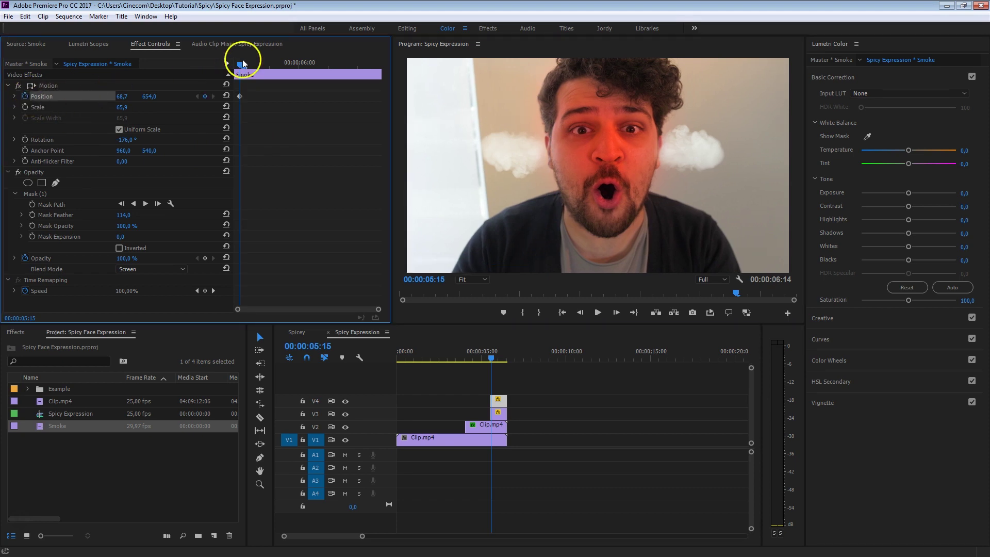
{"action": "left_click_drag", "start_coordinate": [246, 62], "coordinate": [314, 60]}
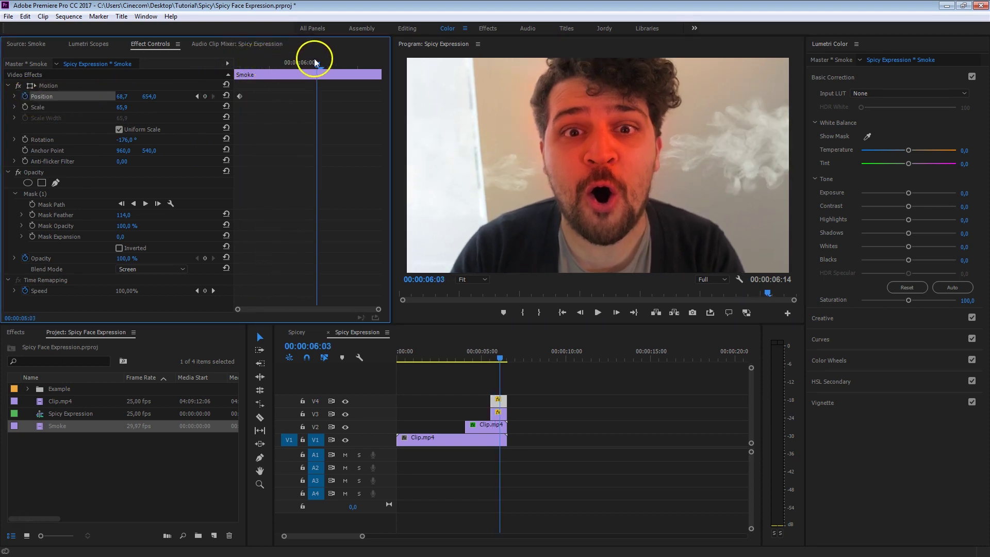
{"action": "left_click", "coordinate": [82, 86]}
{"action": "left_click_drag", "start_coordinate": [469, 161], "coordinate": [474, 149]}
Play back the mirrored smoke drift, then return the playhead to 05:13.
{"action": "left_click_drag", "start_coordinate": [277, 66], "coordinate": [246, 63]}
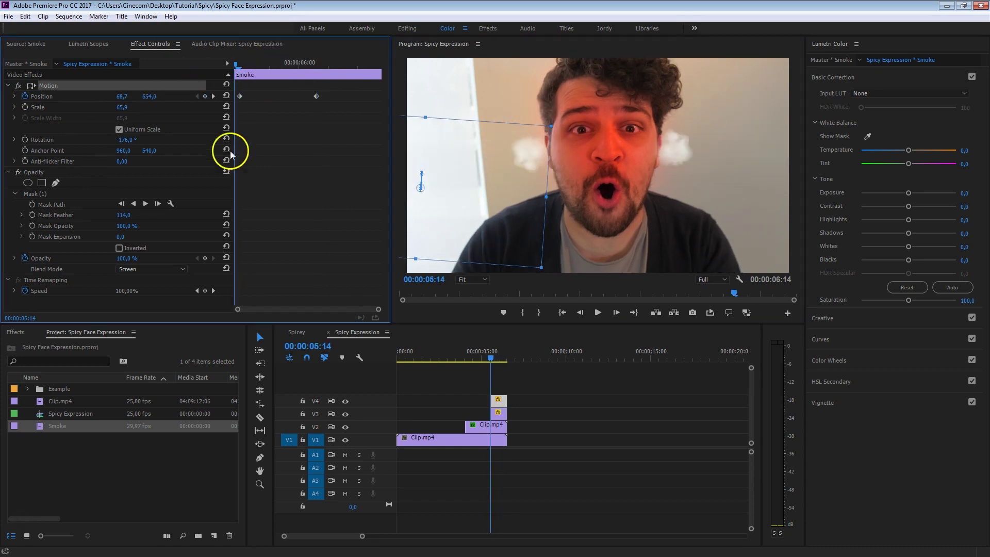
{"action": "key", "text": "space"}
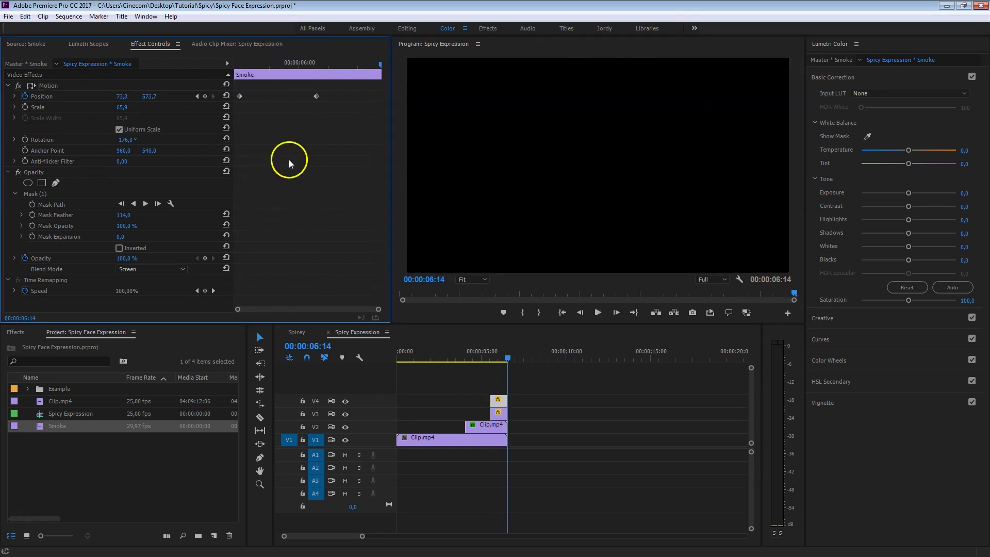
{"action": "left_click", "coordinate": [552, 405]}
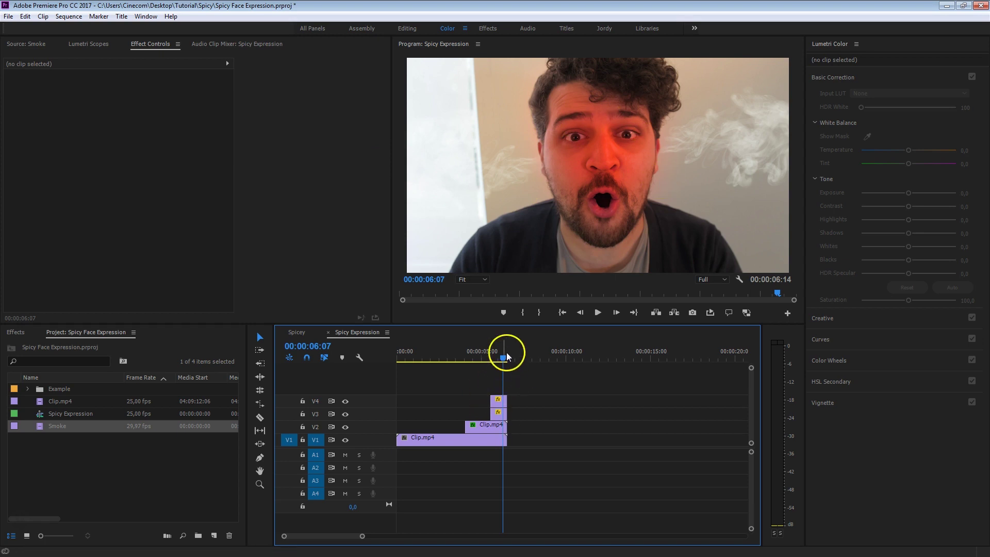
{"action": "left_click_drag", "start_coordinate": [502, 356], "coordinate": [491, 355]}
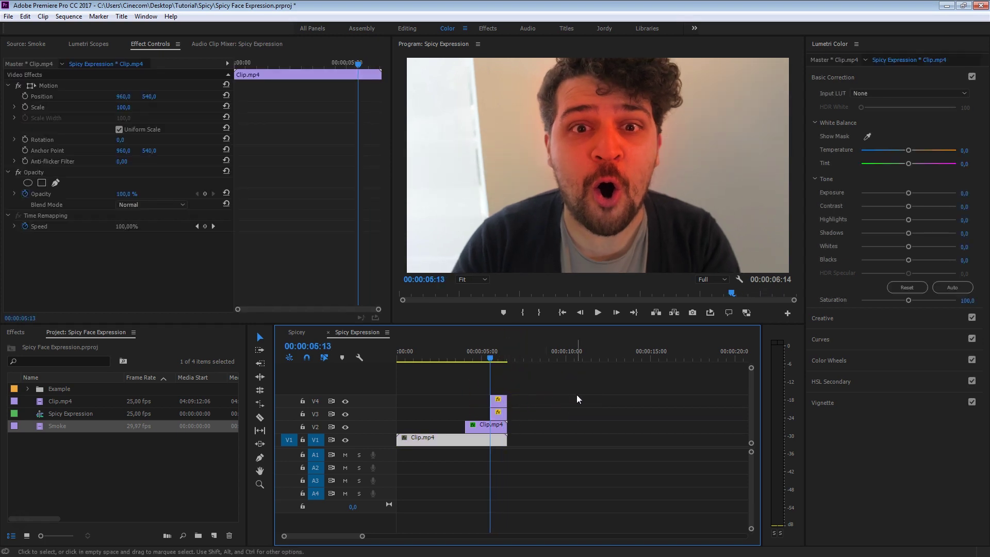
Create a 1920x1080 adjustment layer and place it on V5 above all clips.
{"action": "left_click", "coordinate": [214, 536]}
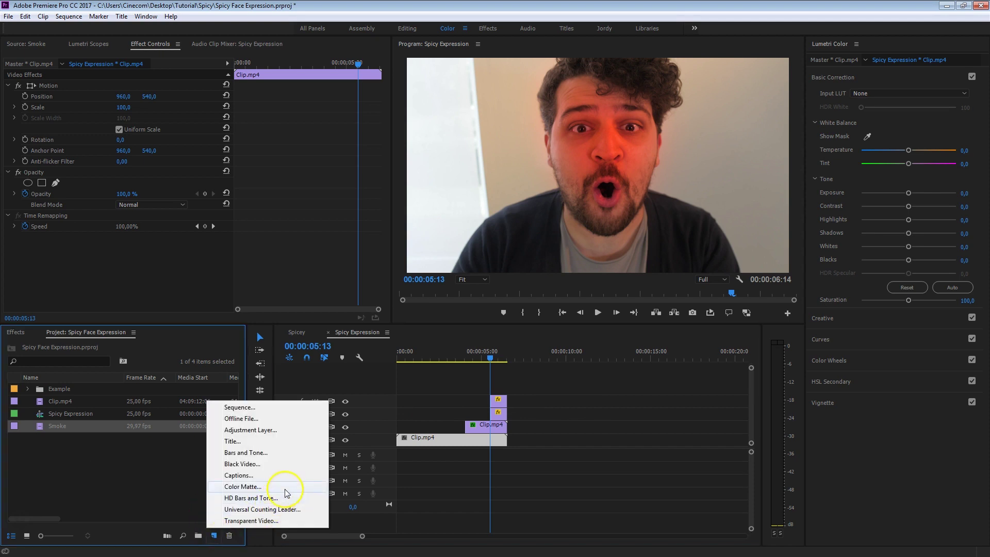
{"action": "left_click", "coordinate": [293, 431]}
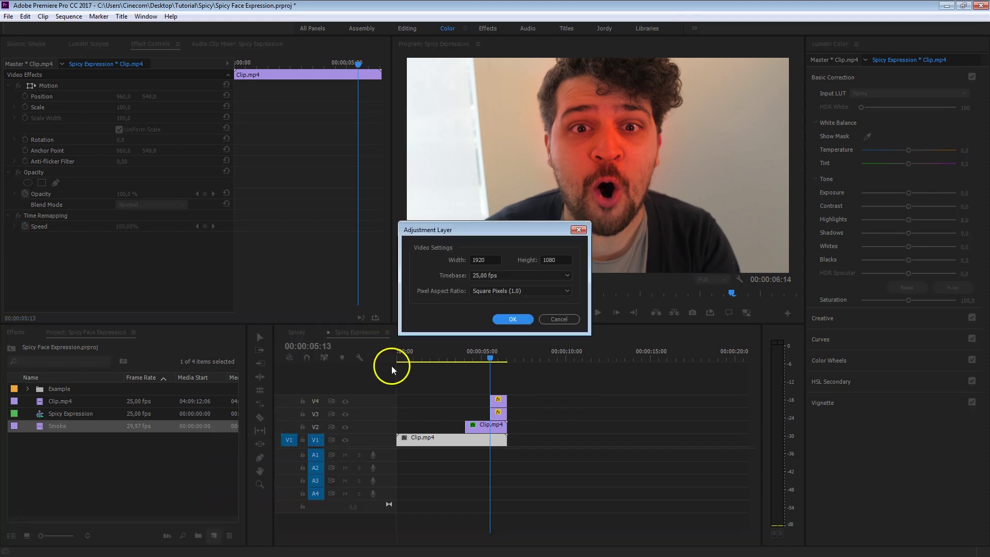
{"action": "left_click", "coordinate": [509, 316]}
{"action": "left_click_drag", "start_coordinate": [36, 388], "coordinate": [479, 390]}
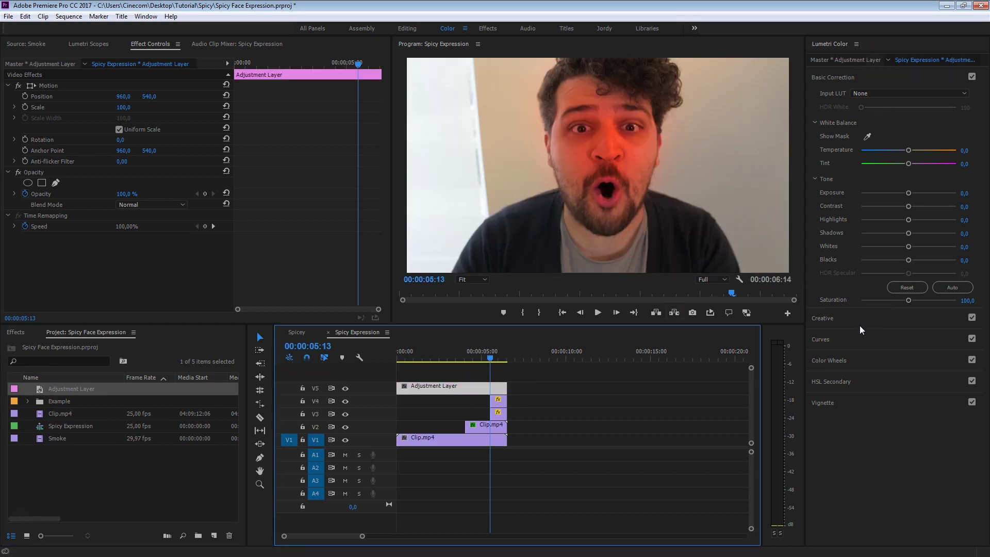
Give the adjustment layer a Lumetri vignette: Amount -3.0, Midpoint 2.7, Feather 100.
{"action": "left_click", "coordinate": [854, 398]}
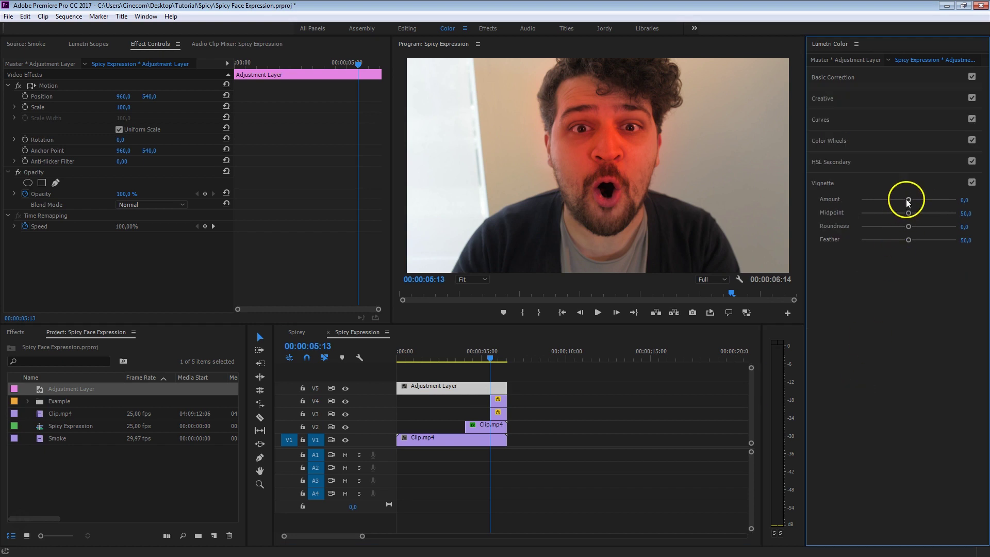
{"action": "left_click_drag", "start_coordinate": [908, 200], "coordinate": [917, 228]}
{"action": "left_click", "coordinate": [907, 214]}
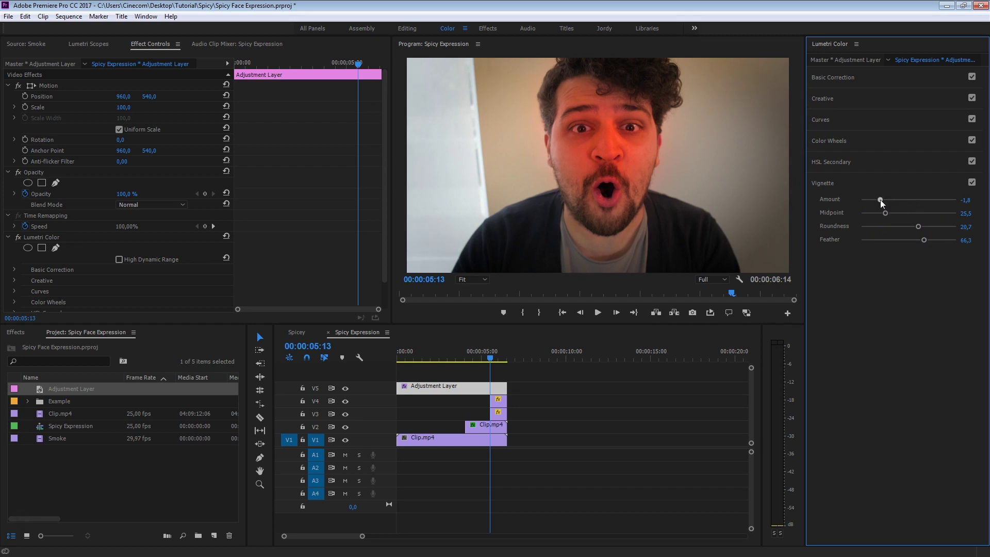
{"action": "left_click_drag", "start_coordinate": [880, 199], "coordinate": [864, 215]}
{"action": "left_click_drag", "start_coordinate": [924, 239], "coordinate": [956, 239]}
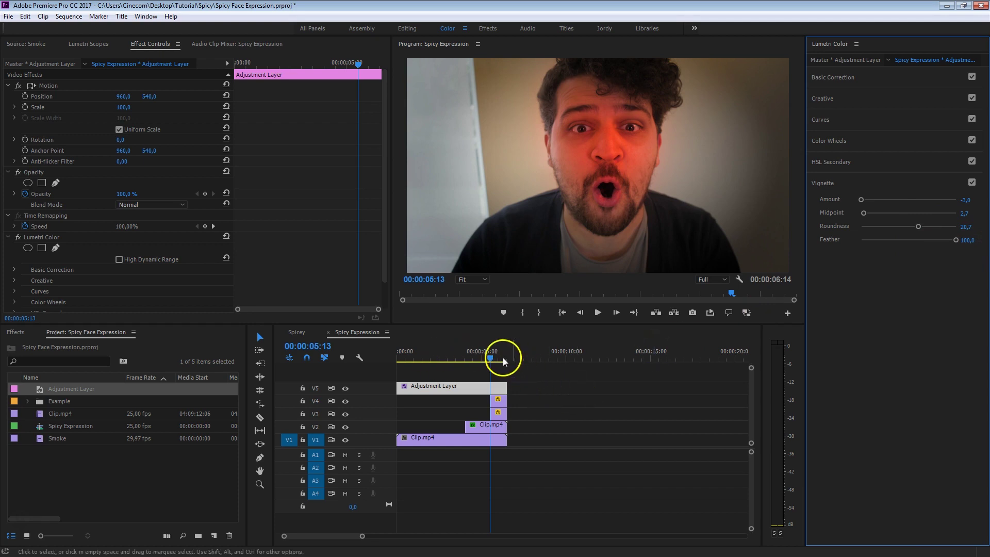
Set keyframes on the vignette Amount, Midpoint, Roundness and Feather of the adjustment layer.
{"action": "left_click_drag", "start_coordinate": [503, 357], "coordinate": [475, 380]}
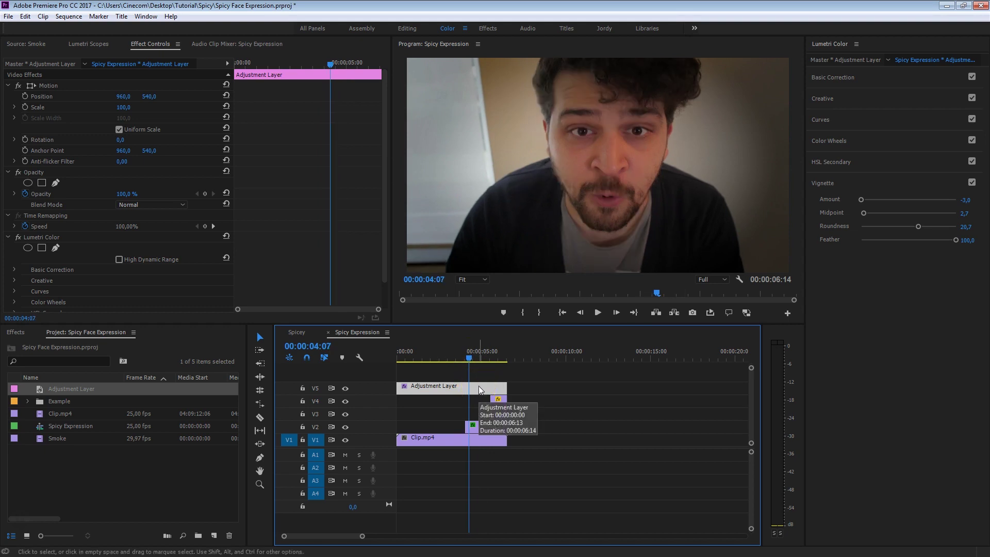
{"action": "left_click", "coordinate": [120, 272]}
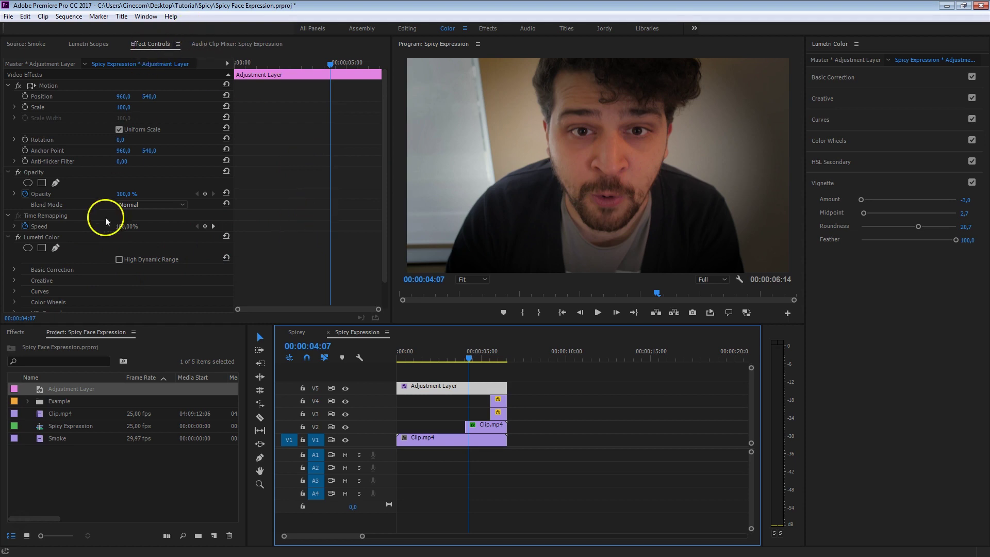
{"action": "scroll", "coordinate": [319, 196], "scroll_direction": "down", "scroll_amount": 2}
{"action": "left_click", "coordinate": [14, 295]}
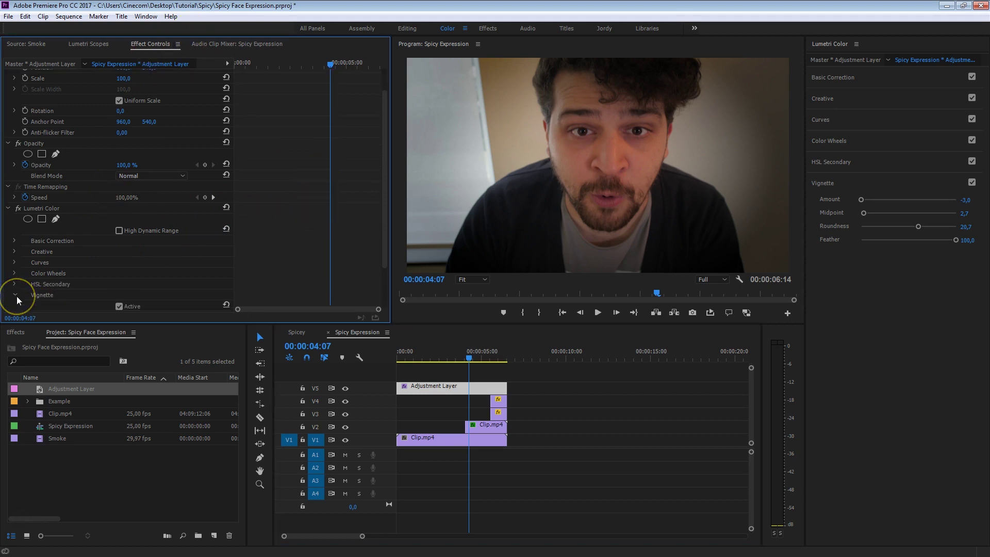
{"action": "scroll", "coordinate": [225, 237], "scroll_direction": "down", "scroll_amount": 3}
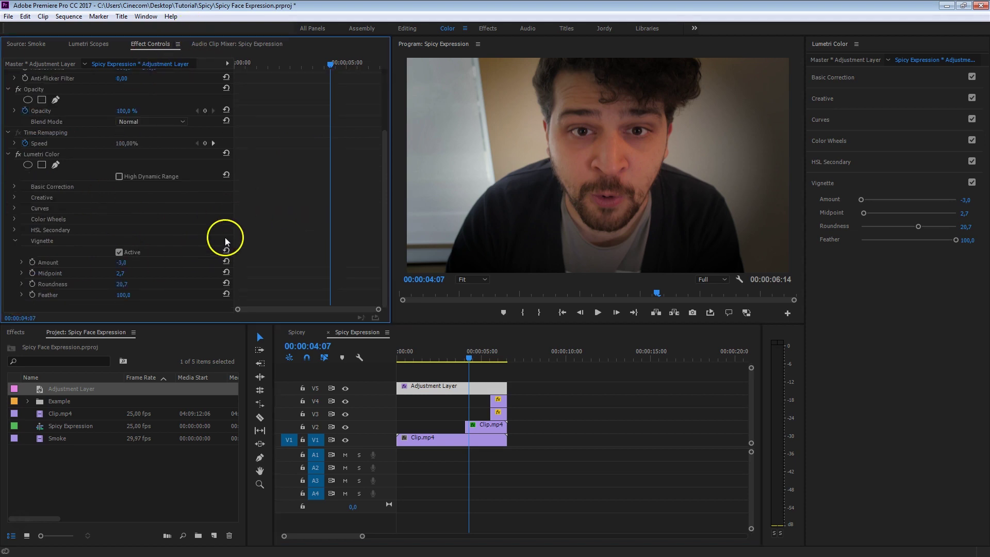
{"action": "left_click", "coordinate": [32, 262]}
{"action": "left_click", "coordinate": [32, 273]}
{"action": "left_click", "coordinate": [32, 283]}
{"action": "left_click", "coordinate": [32, 294]}
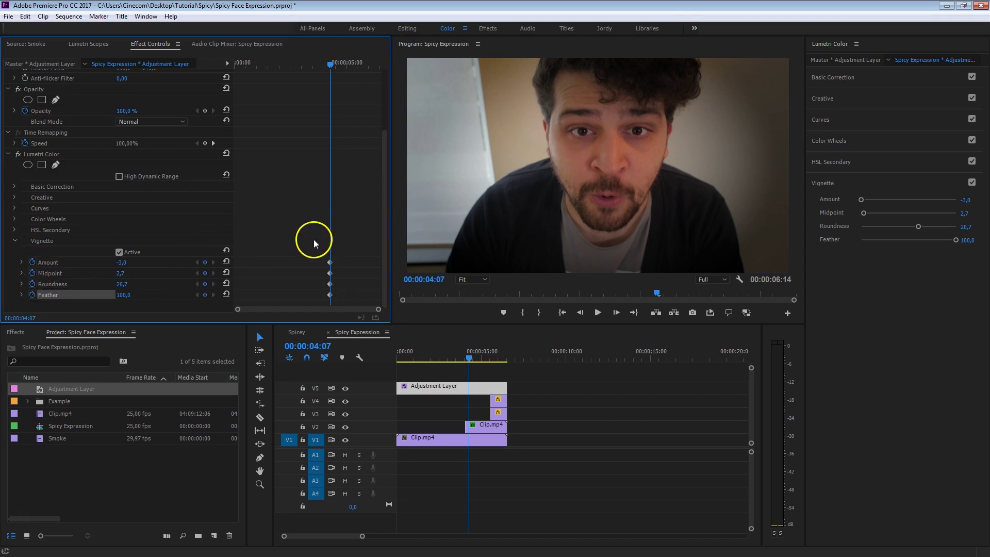
Shift the vignette keyframes later, reset to no vignette at 04:07, and play back the fade-in.
{"action": "left_click_drag", "start_coordinate": [344, 247], "coordinate": [372, 293]}
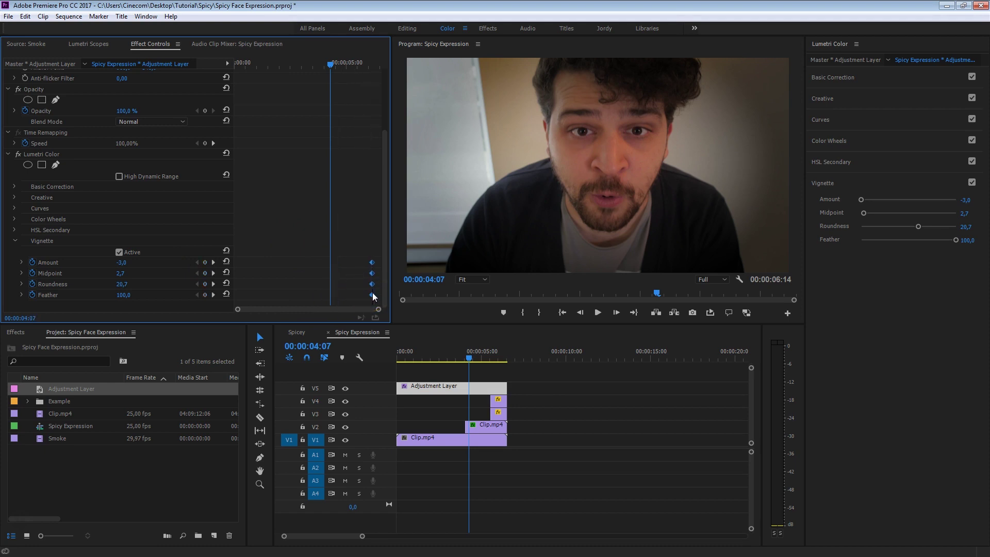
{"action": "left_click", "coordinate": [228, 153]}
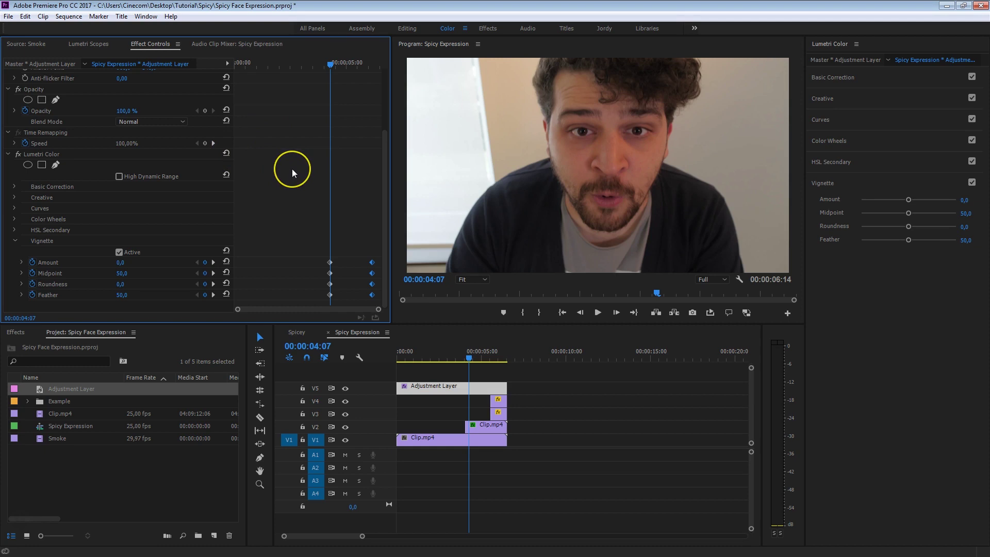
{"action": "key", "text": "space"}
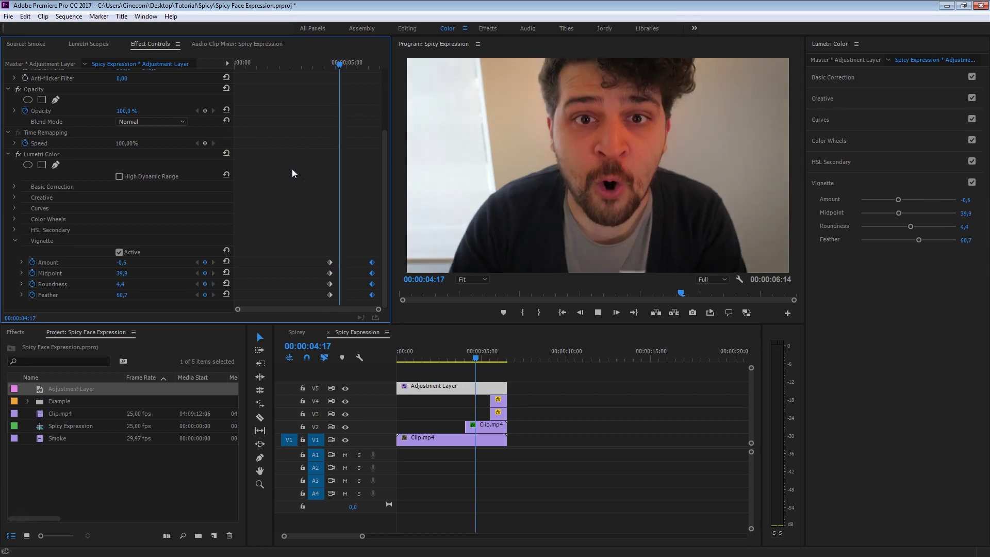
Stop playback, return to 02:22, show Basic Correction for Contrast 22.8, and replay the sequence.
{"action": "left_click", "coordinate": [410, 322]}
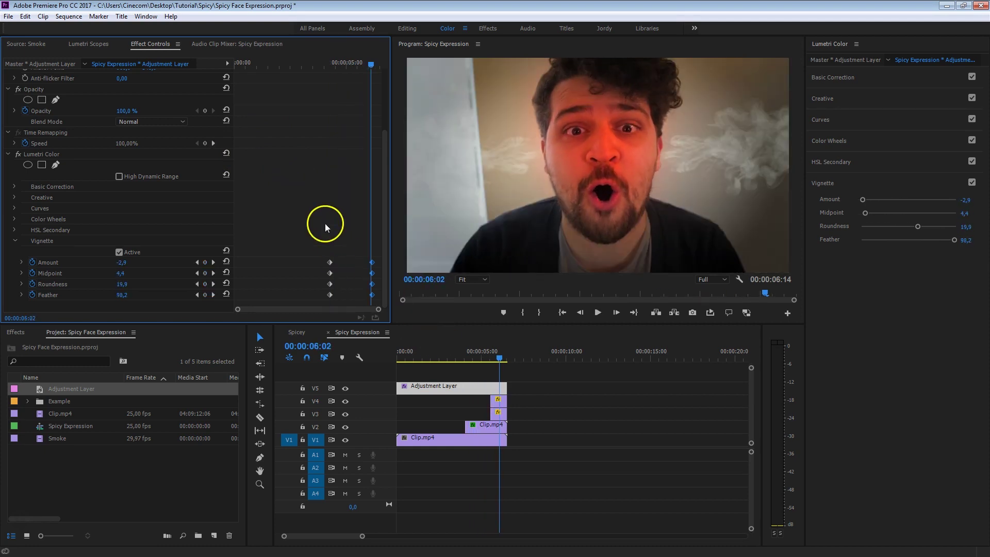
{"action": "mouse_move", "coordinate": [450, 359]}
{"action": "left_mouse_down"}
{"action": "mouse_move", "coordinate": [435, 363]}
{"action": "mouse_move", "coordinate": [447, 363]}
{"action": "left_mouse_up"}
{"action": "left_click", "coordinate": [890, 77]}
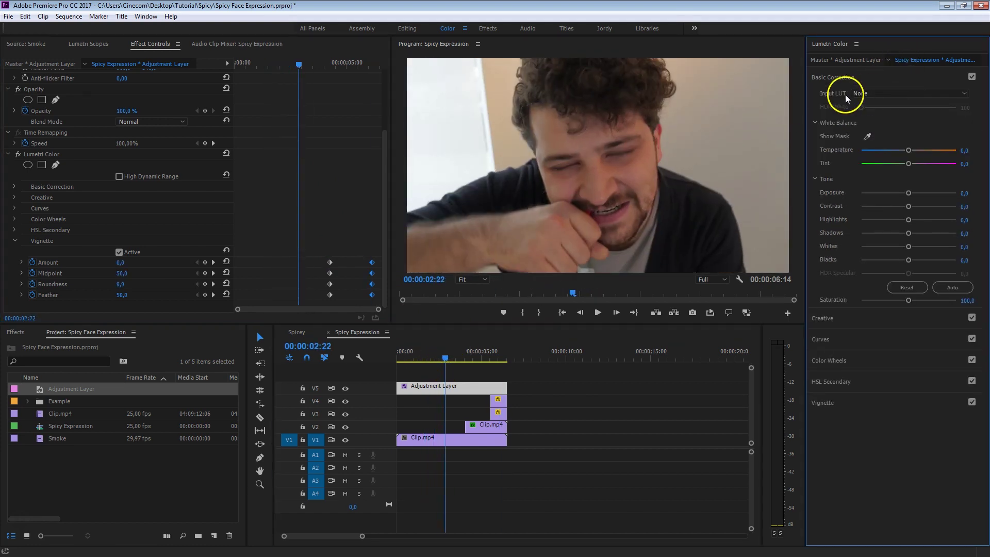
{"action": "left_click_drag", "start_coordinate": [467, 372], "coordinate": [445, 361]}
{"action": "key", "text": "space"}
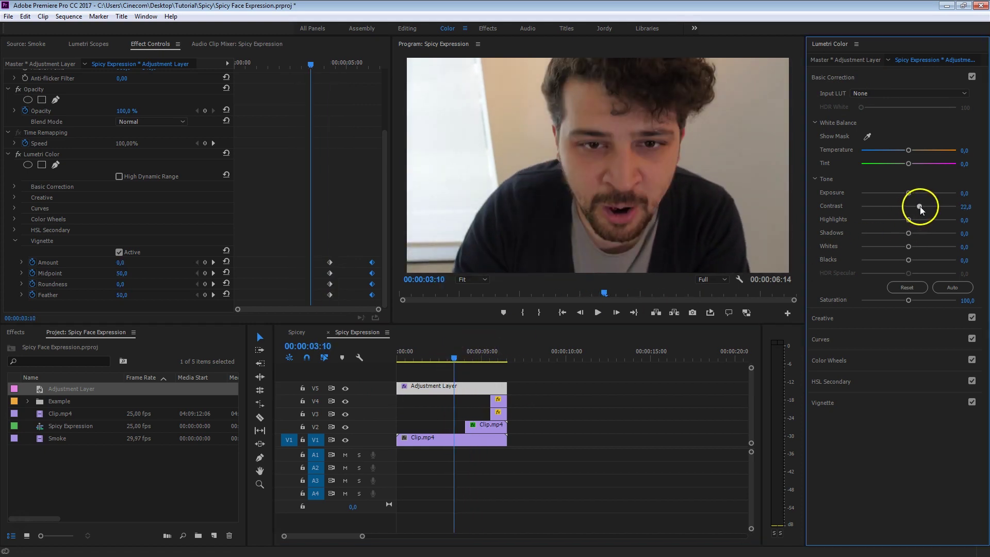